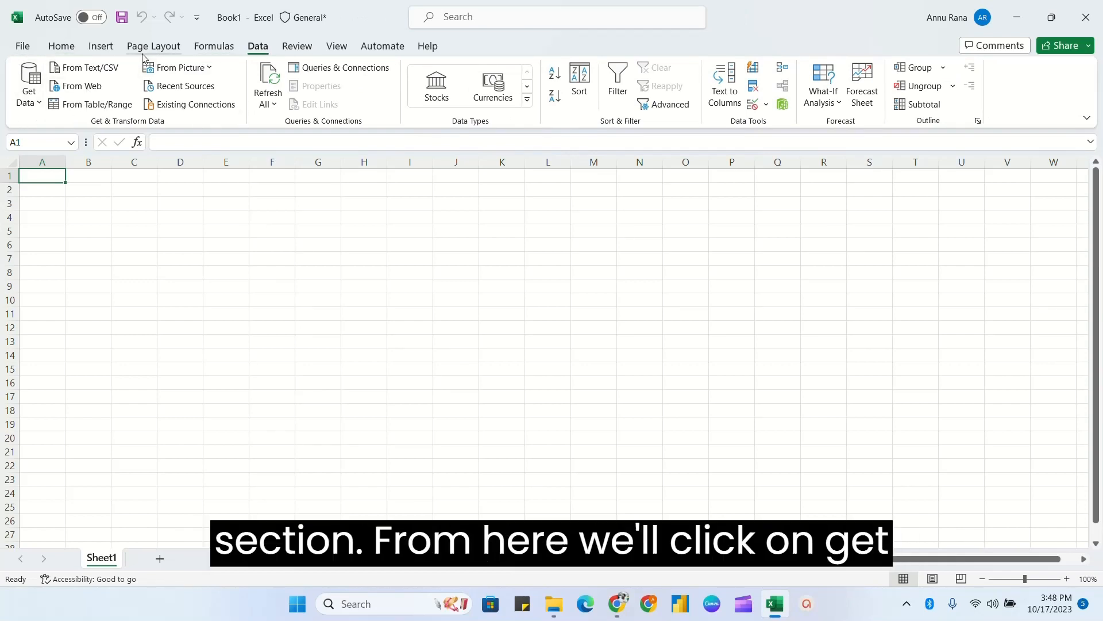
# Step: Import the Data 1 folder as a data source and open its file list for transformation in Power Query Editor
pyautogui.click(40, 108)
pyautogui.moveTo(58, 128)
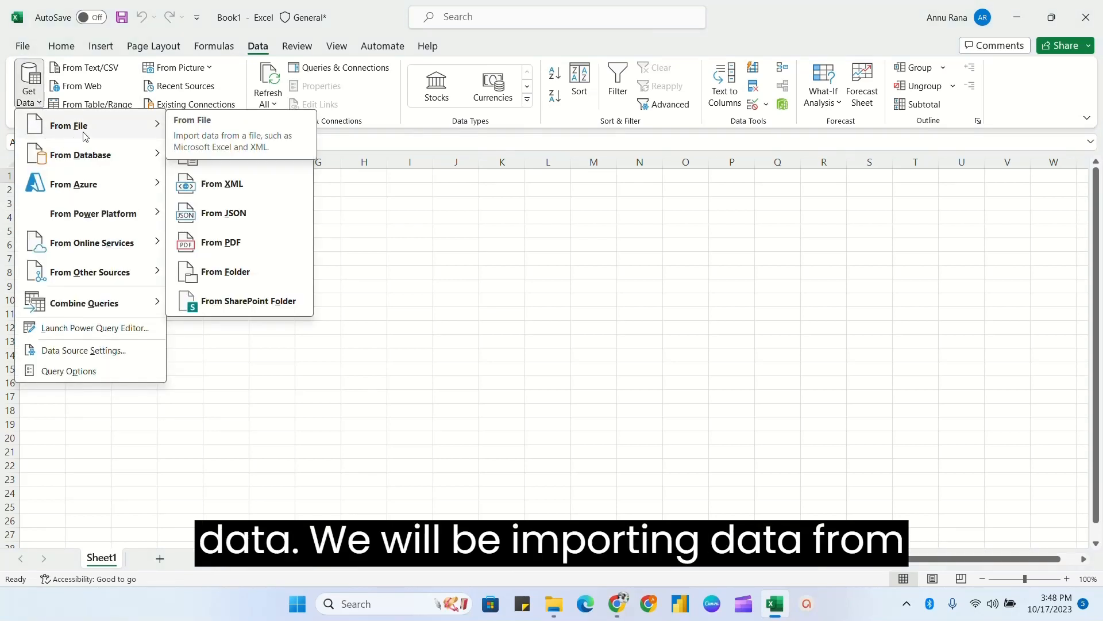
pyautogui.click(223, 277)
pyautogui.scroll(-3, 52, 218)
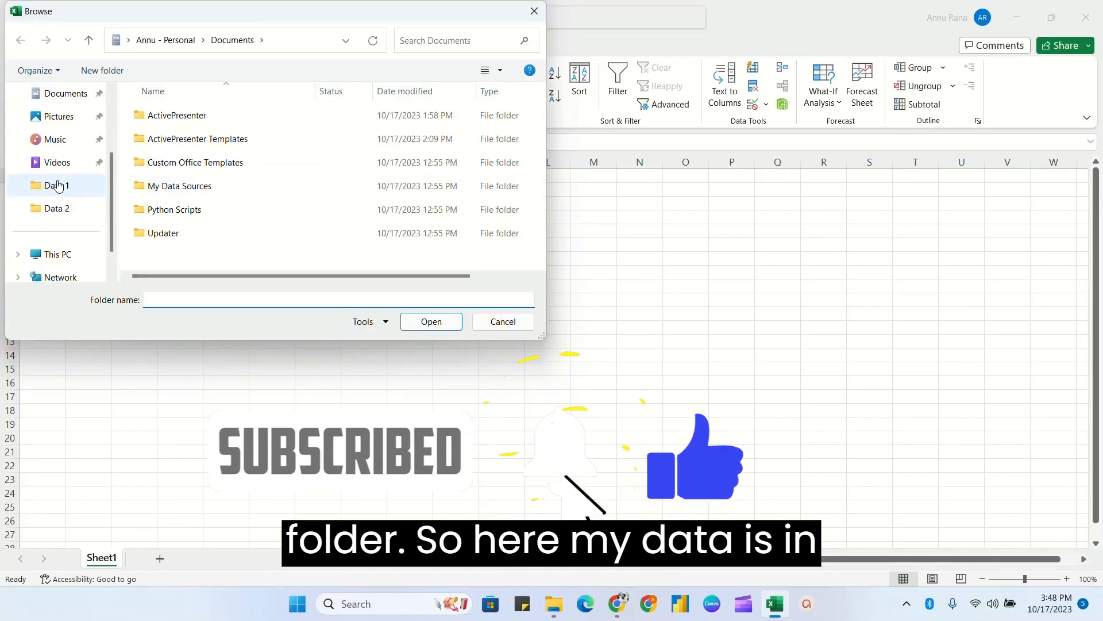
pyautogui.click(51, 186)
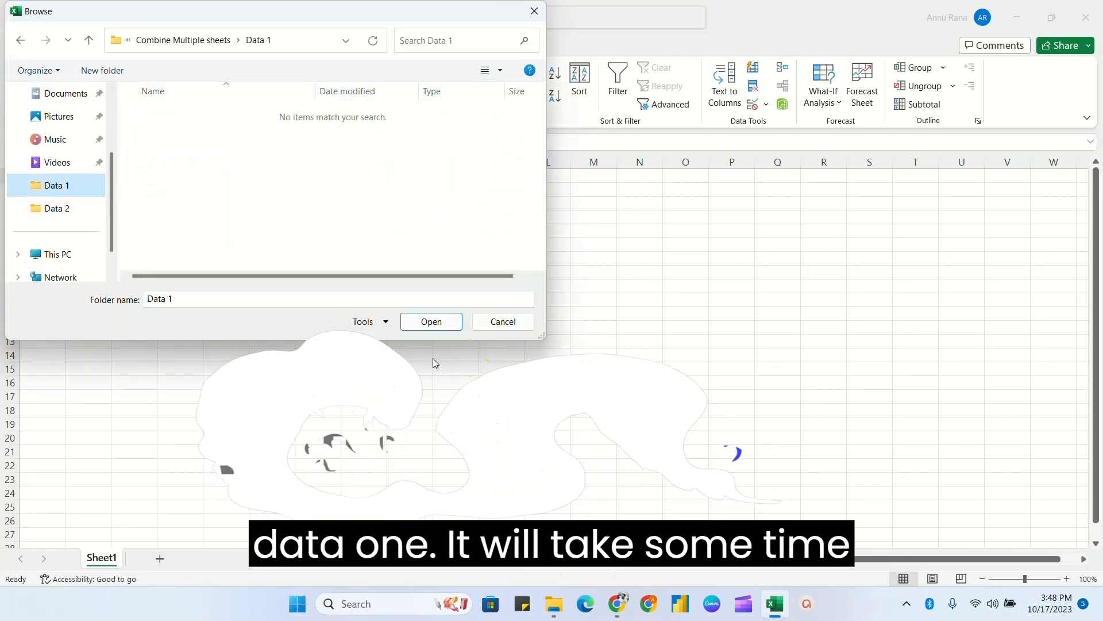
pyautogui.click(433, 322)
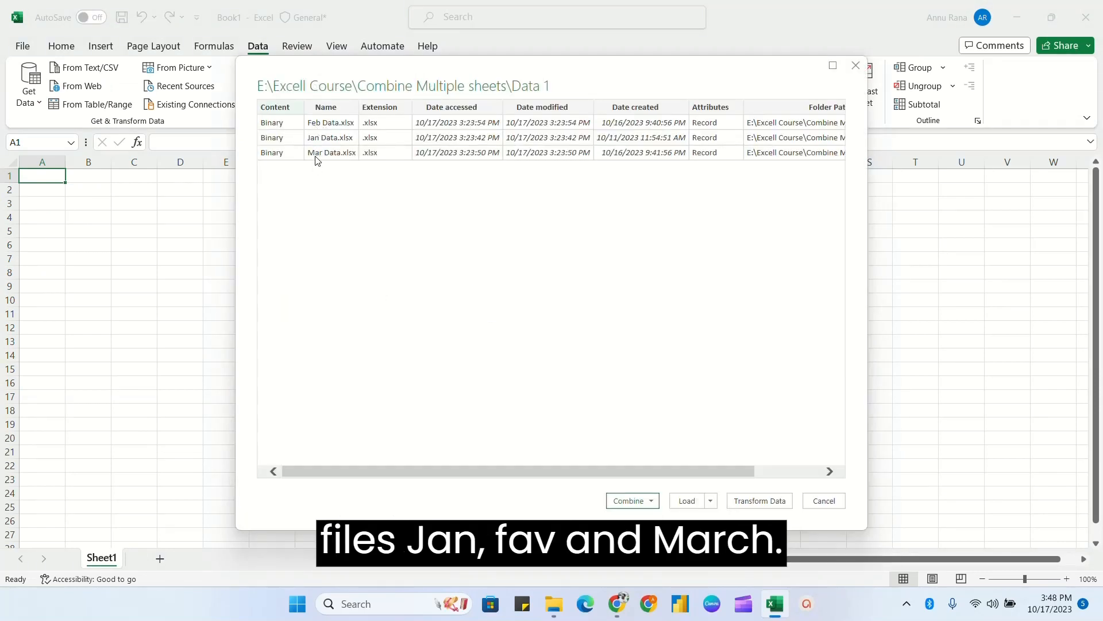
pyautogui.click(745, 502)
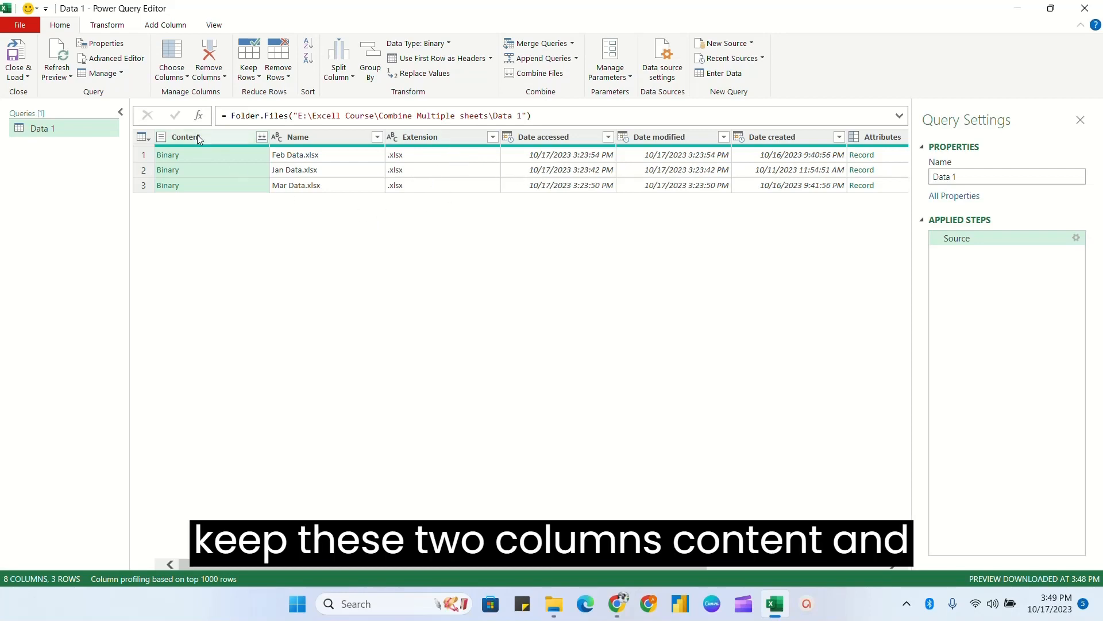
# Step: Keep only the Content and Name columns in the Data 1 query by removing all other columns
pyautogui.keyDown('ctrl'); pyautogui.click(326, 137); pyautogui.keyUp('ctrl')
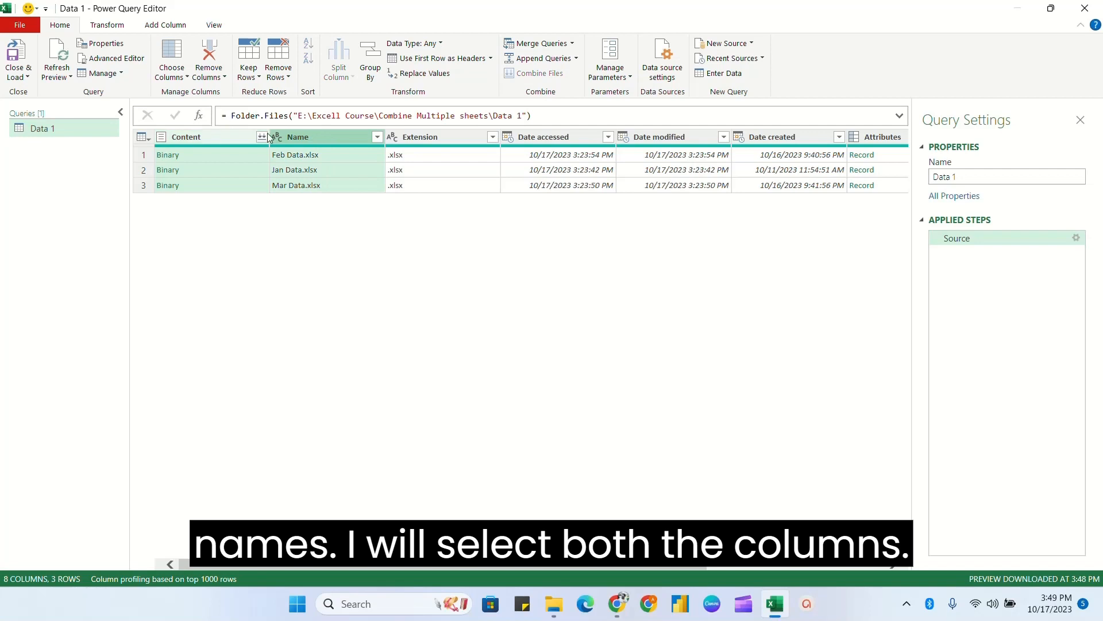
pyautogui.rightClick(312, 136)
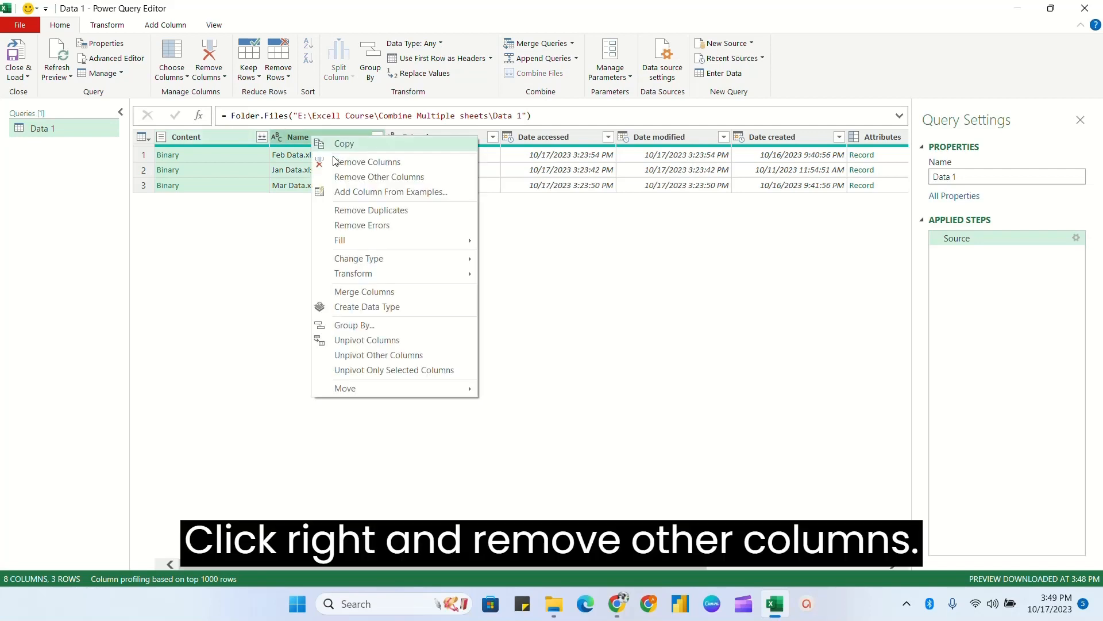
pyautogui.click(396, 178)
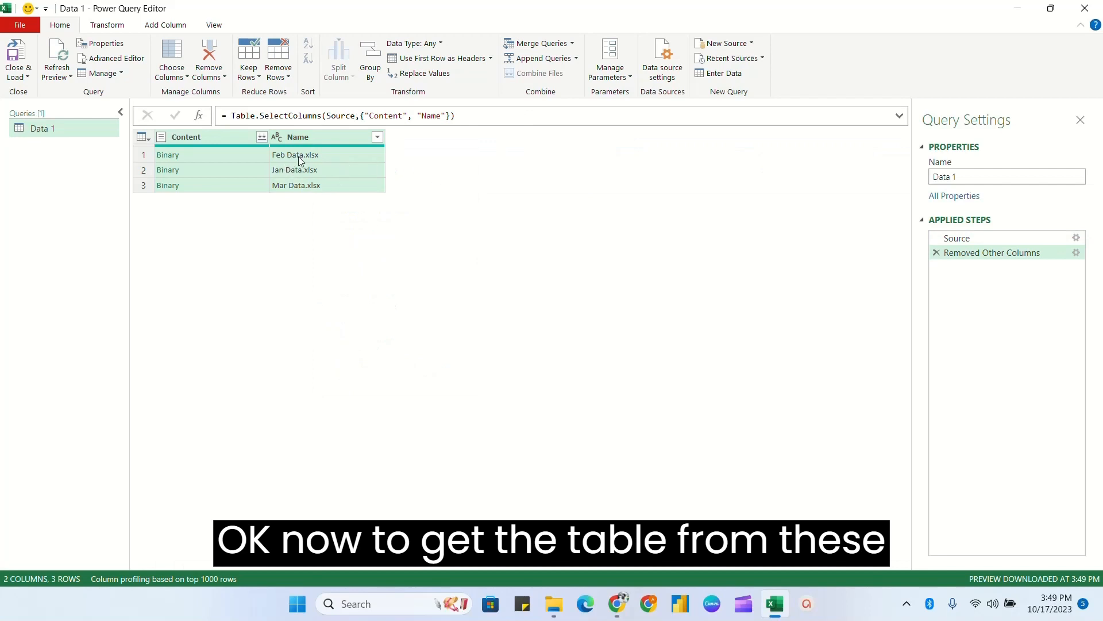
# Step: Add a custom column named CombinedData with the formula =Excel.Workbook([Content])
pyautogui.click(166, 27)
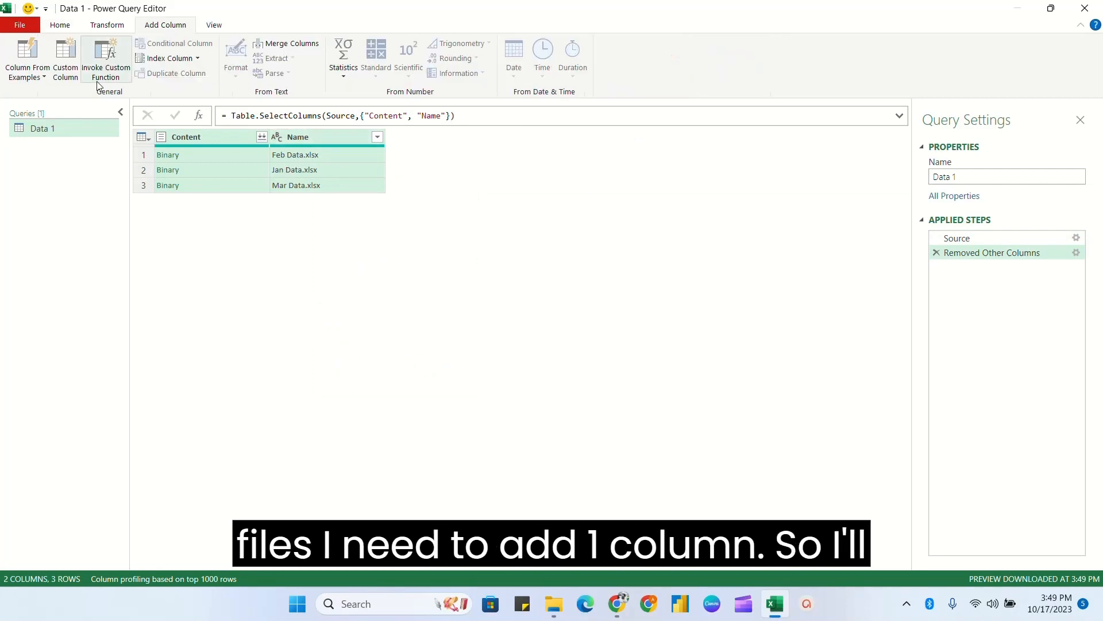
pyautogui.click(66, 62)
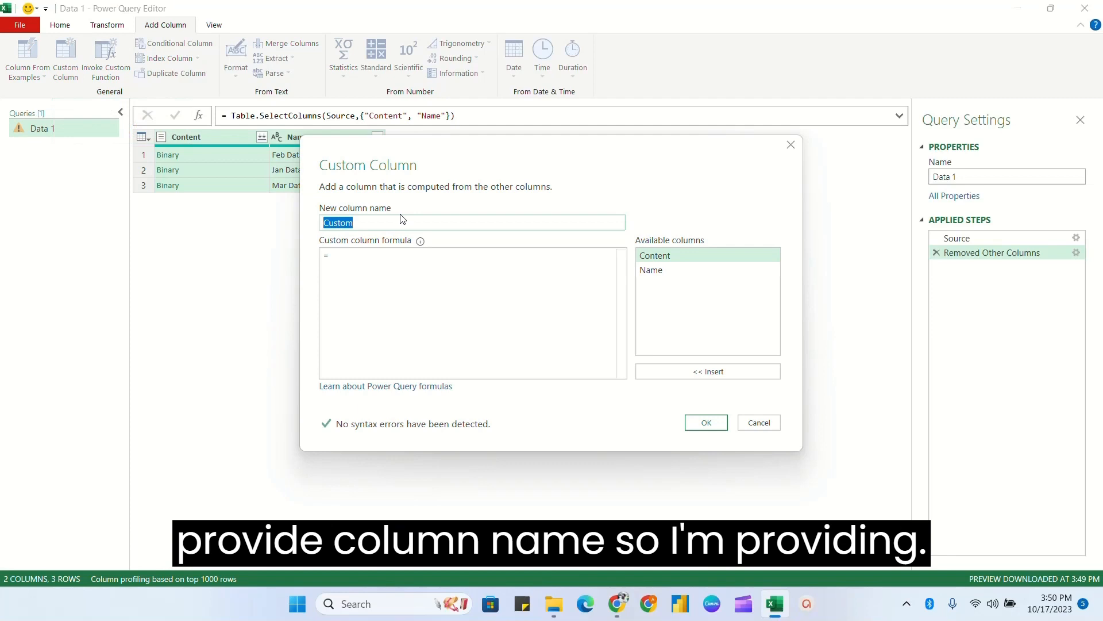
pyautogui.write('Com')
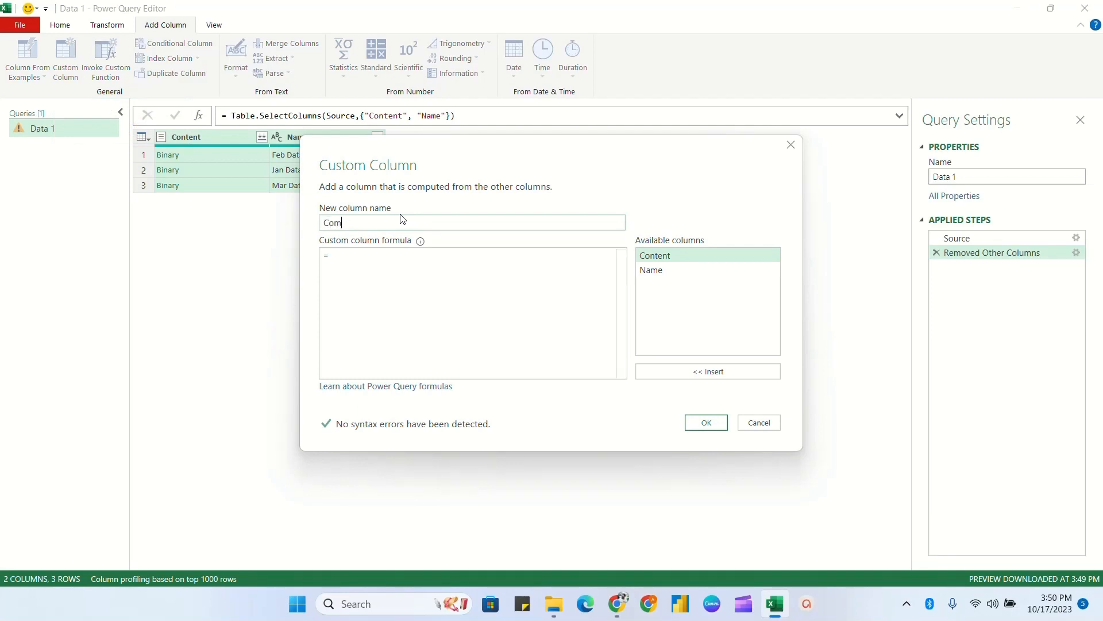
pyautogui.write('binedData')
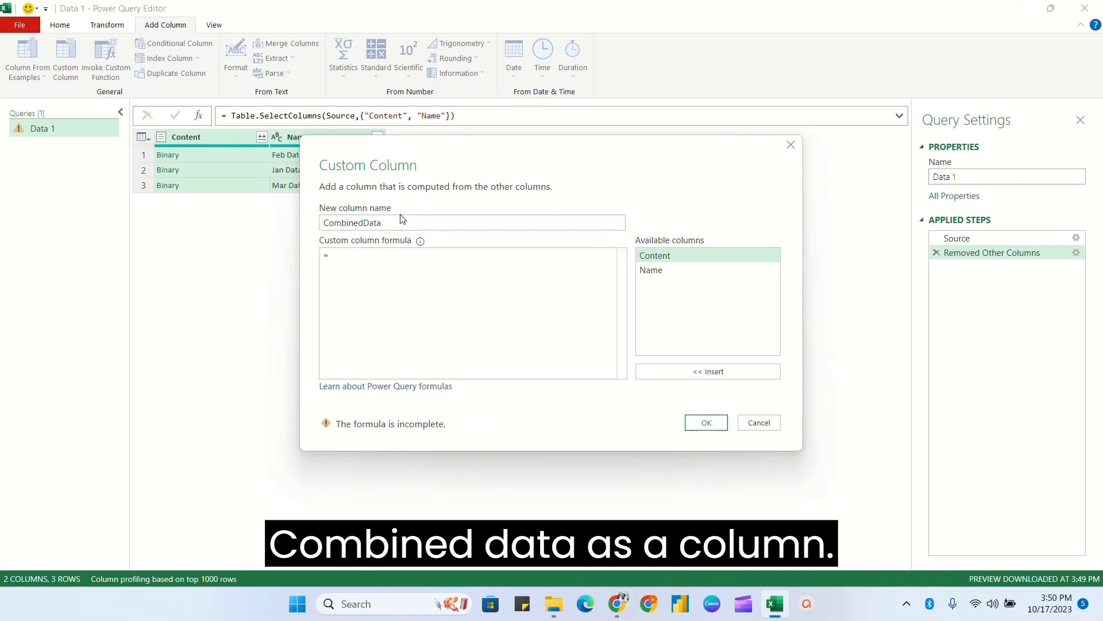
pyautogui.click(387, 279)
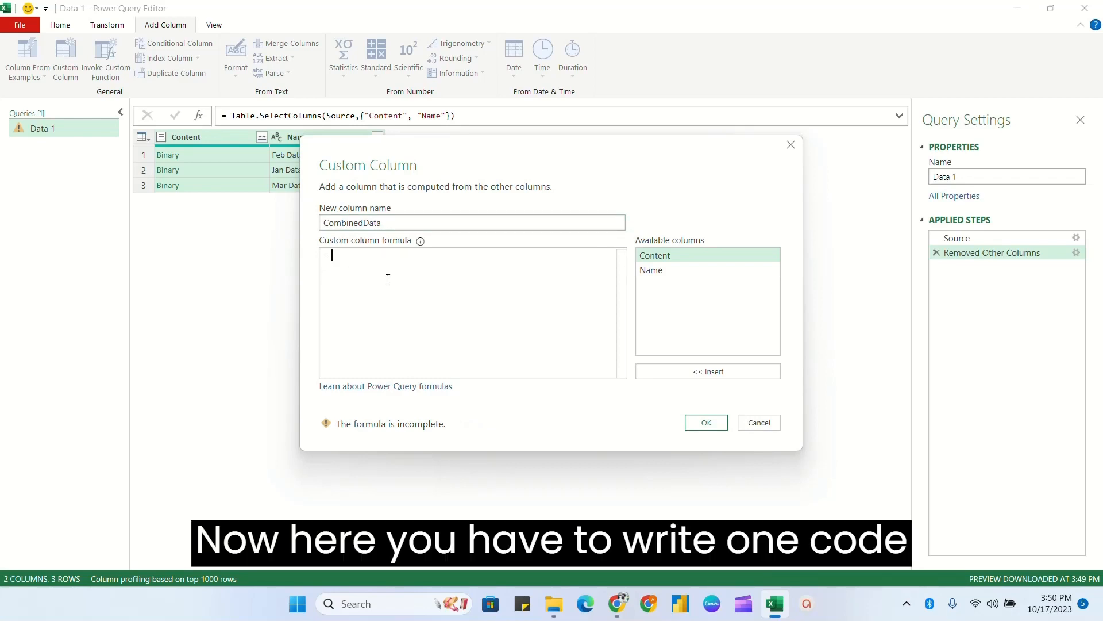
pyautogui.write('Excel')
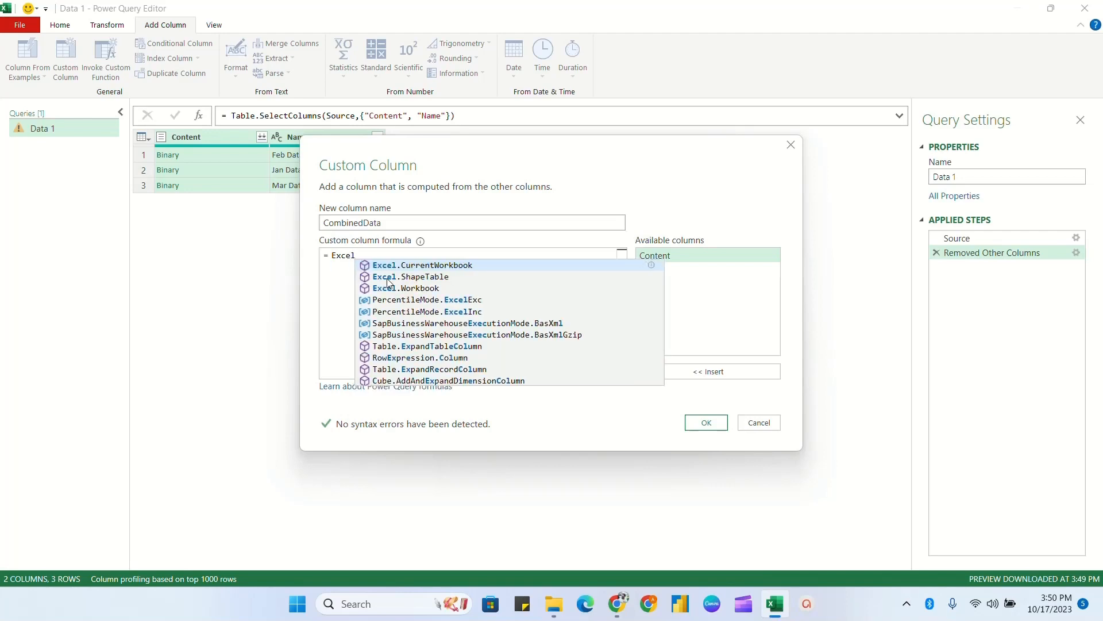
pyautogui.click(418, 288)
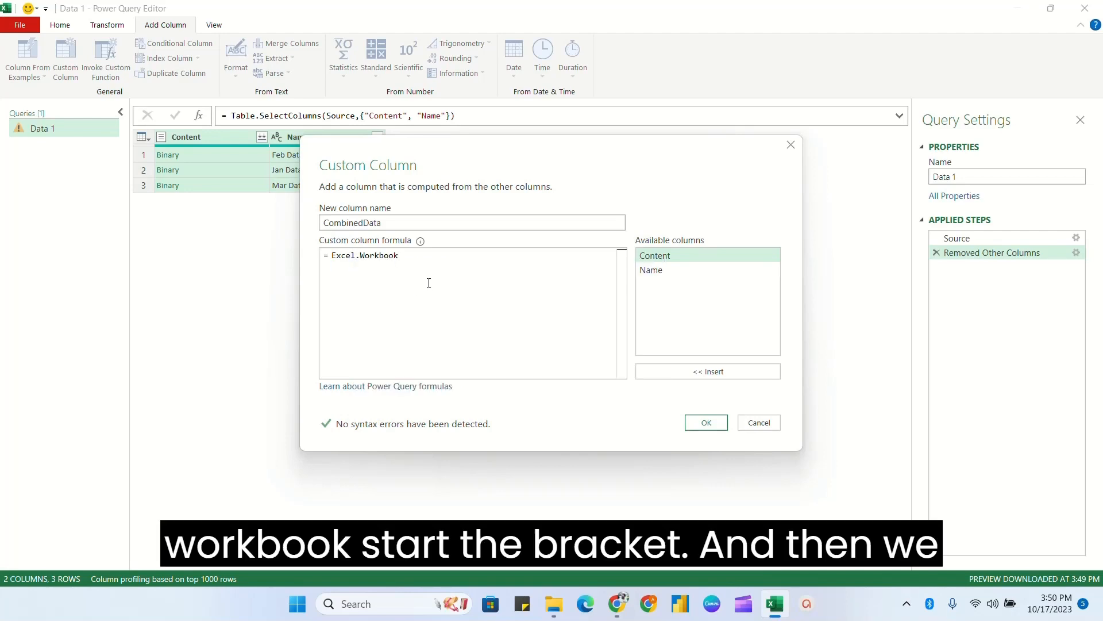
pyautogui.write('(')
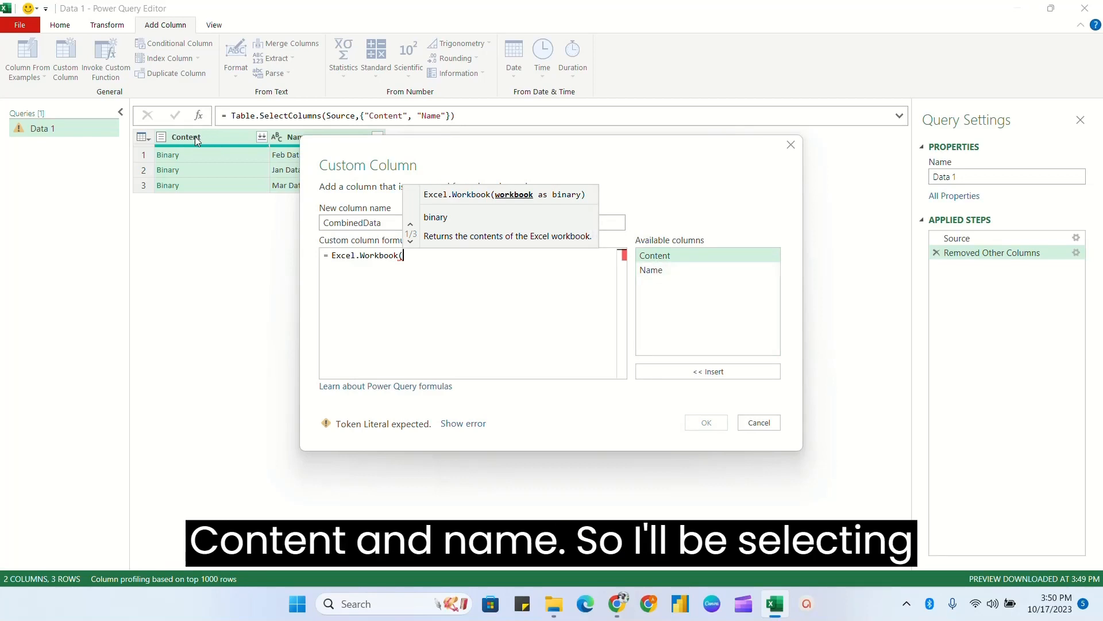
pyautogui.doubleClick(655, 257)
pyautogui.write(')')
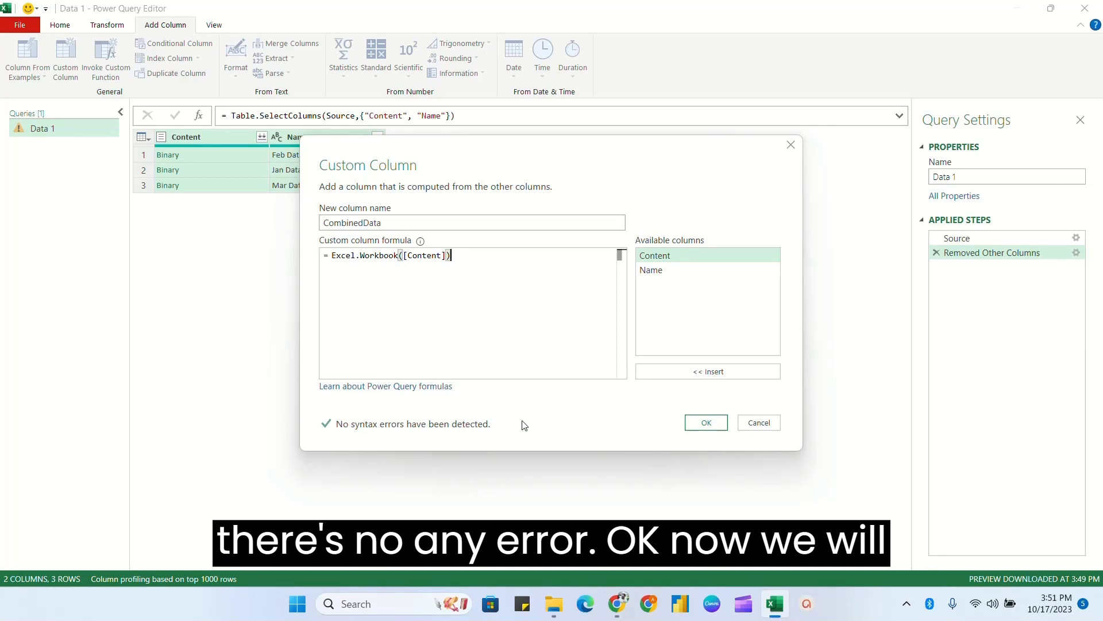
pyautogui.click(707, 423)
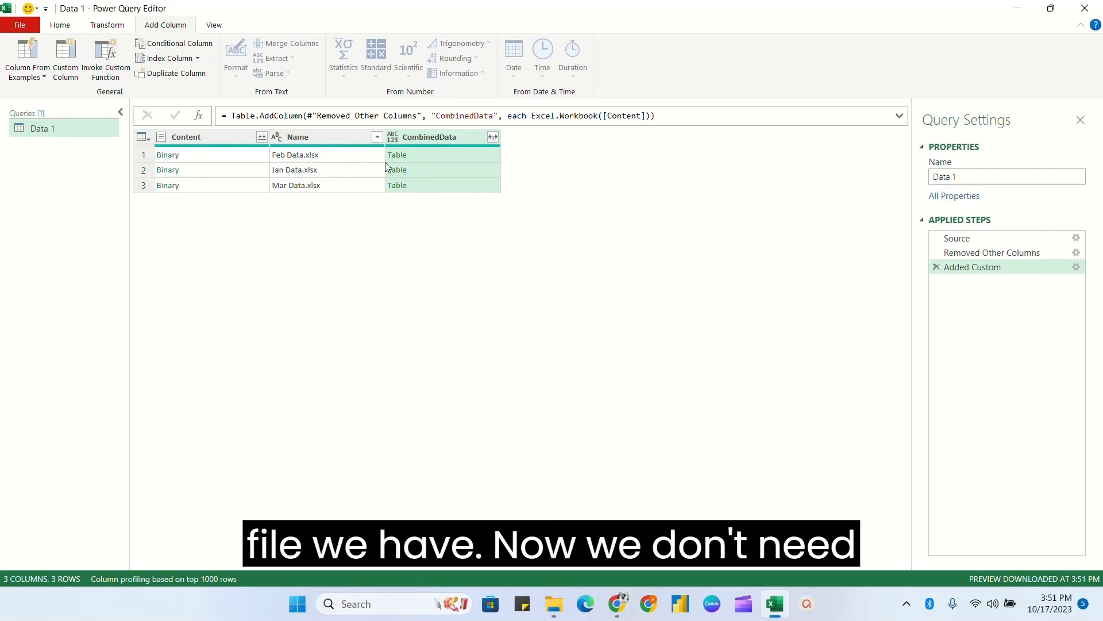
# Step: Remove the Content column from the query
pyautogui.click(209, 136)
pyautogui.rightClick(209, 136)
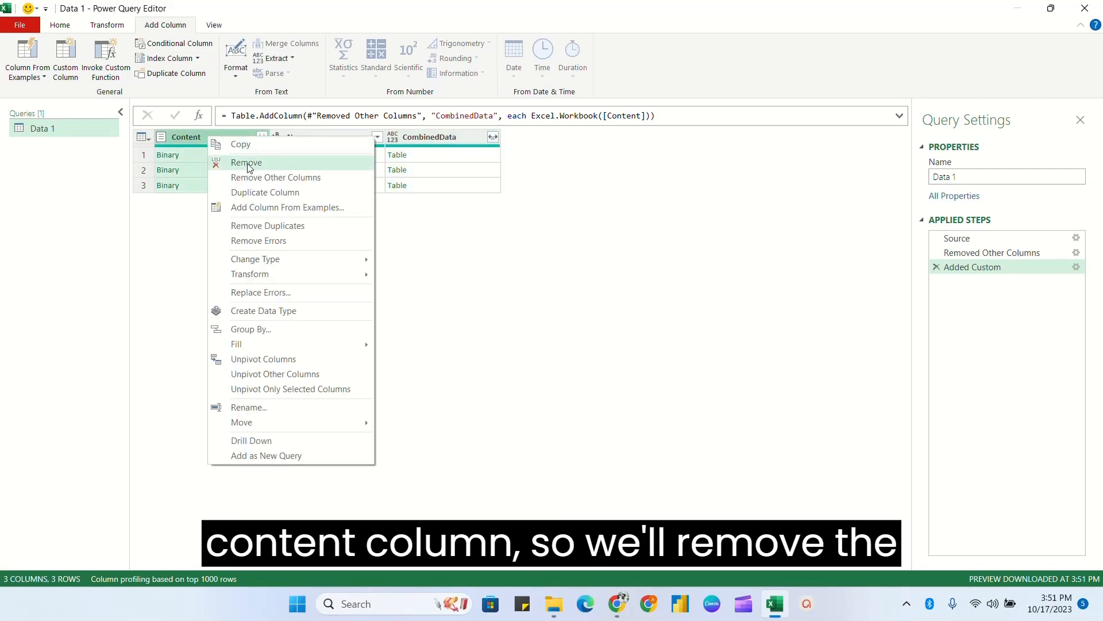
pyautogui.click(247, 163)
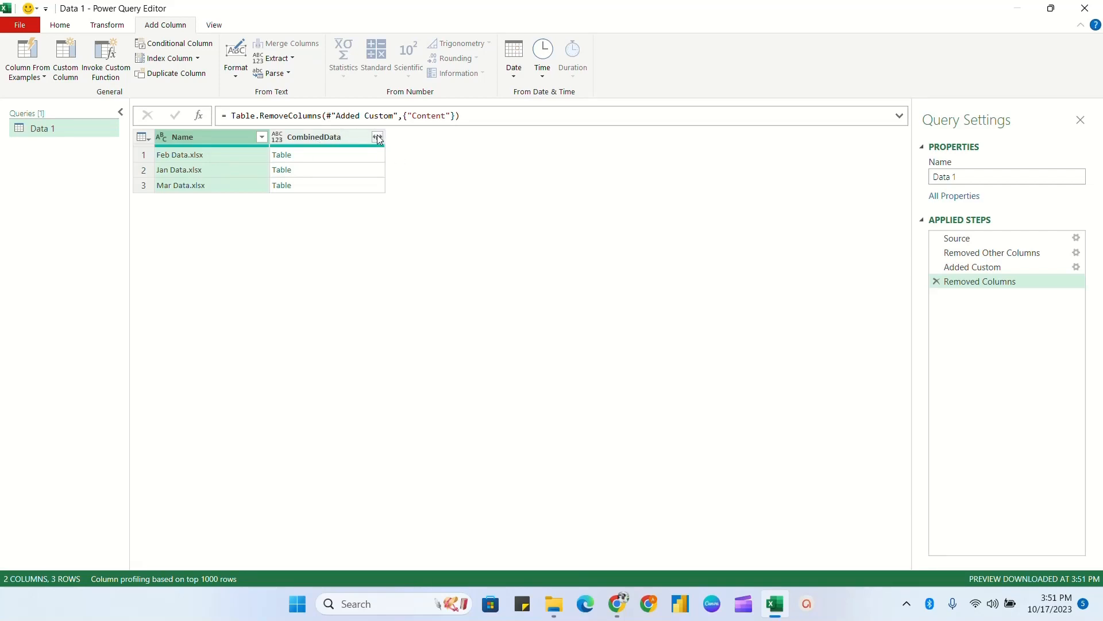
# Step: Expand the CombinedData column into all its fields, using the original column name as prefix
pyautogui.click(378, 136)
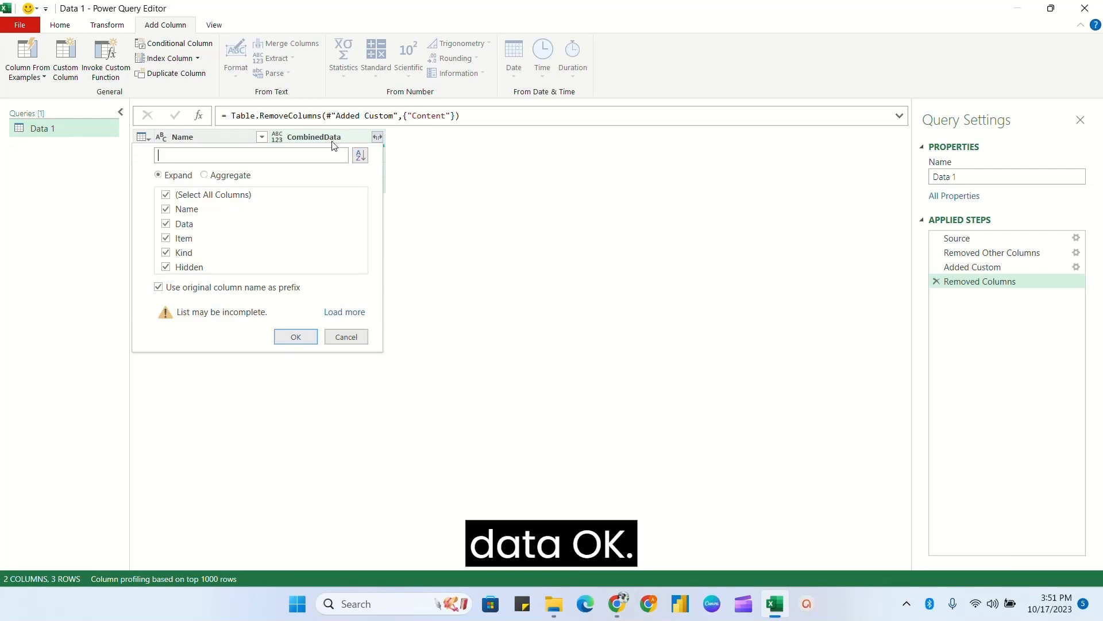
pyautogui.click(293, 338)
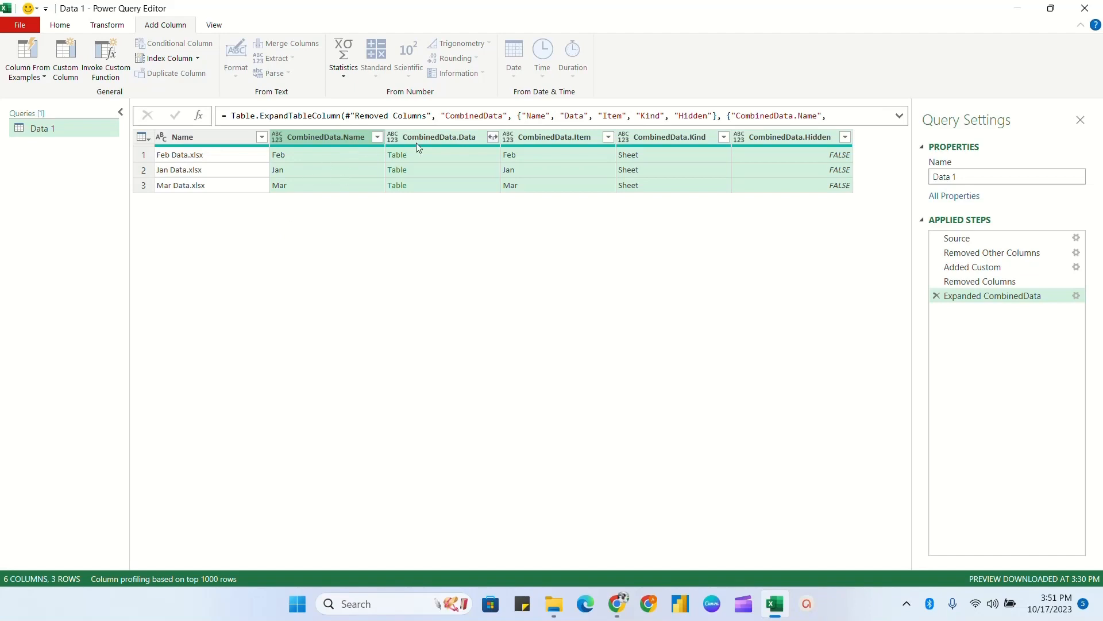
pyautogui.click(332, 153)
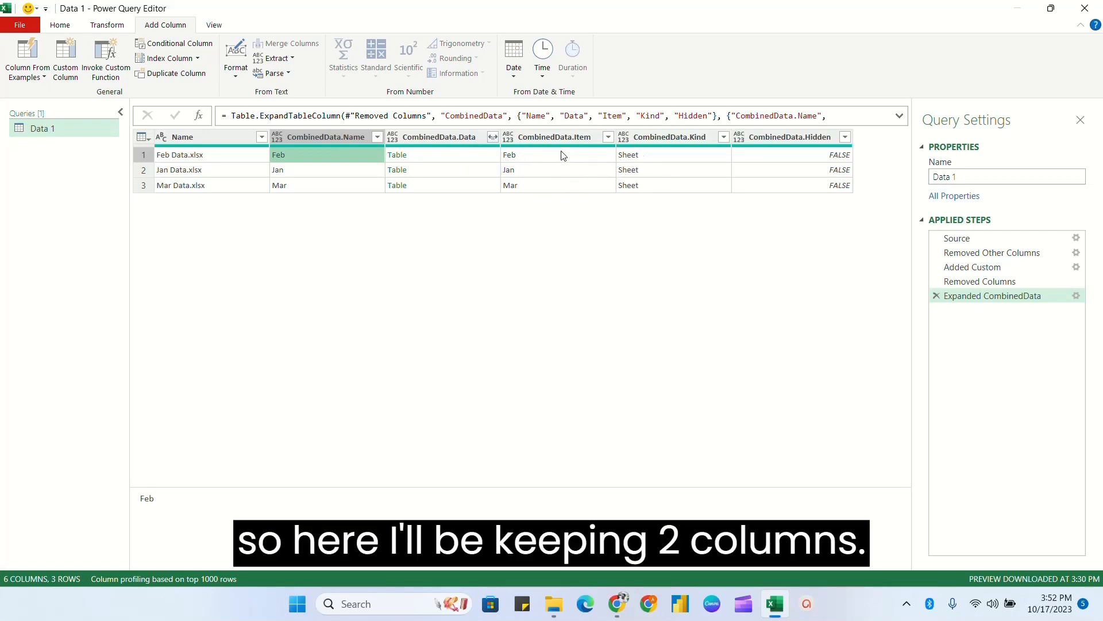
# Step: Keep only the CombinedData.Name and CombinedData.Data columns by removing all other columns
pyautogui.click(311, 137)
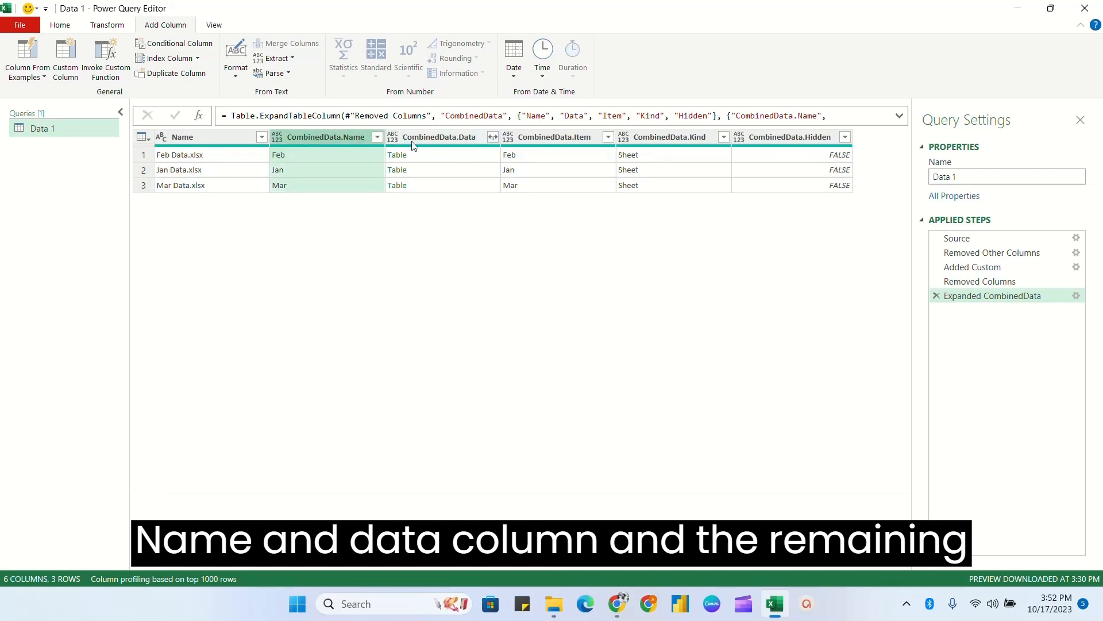
pyautogui.keyDown('ctrl'); pyautogui.click(443, 136); pyautogui.keyUp('ctrl')
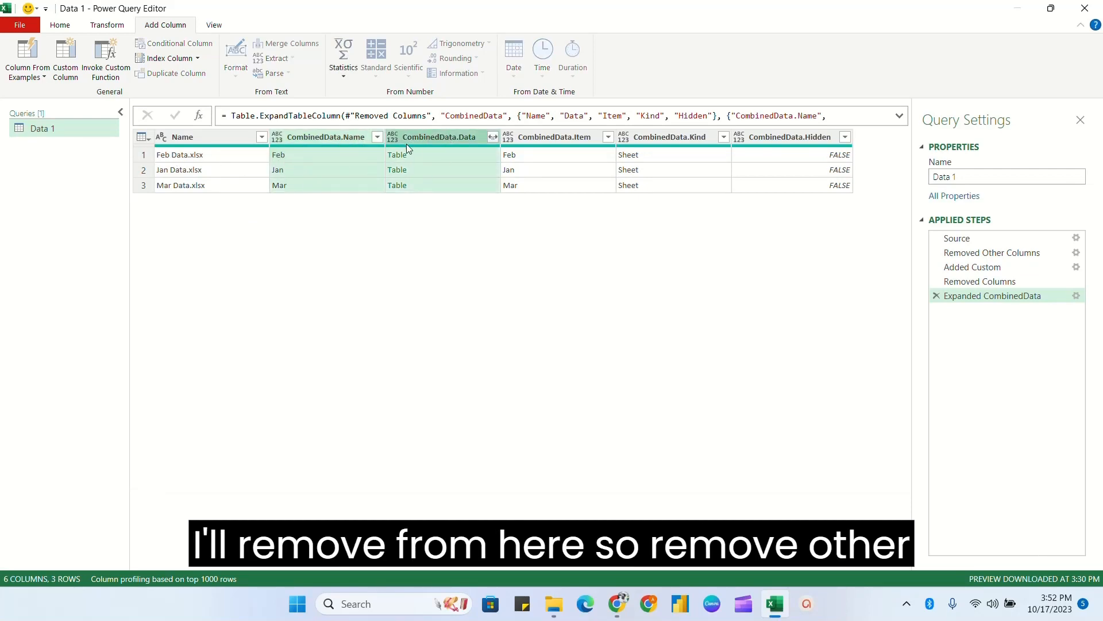
pyautogui.rightClick(423, 136)
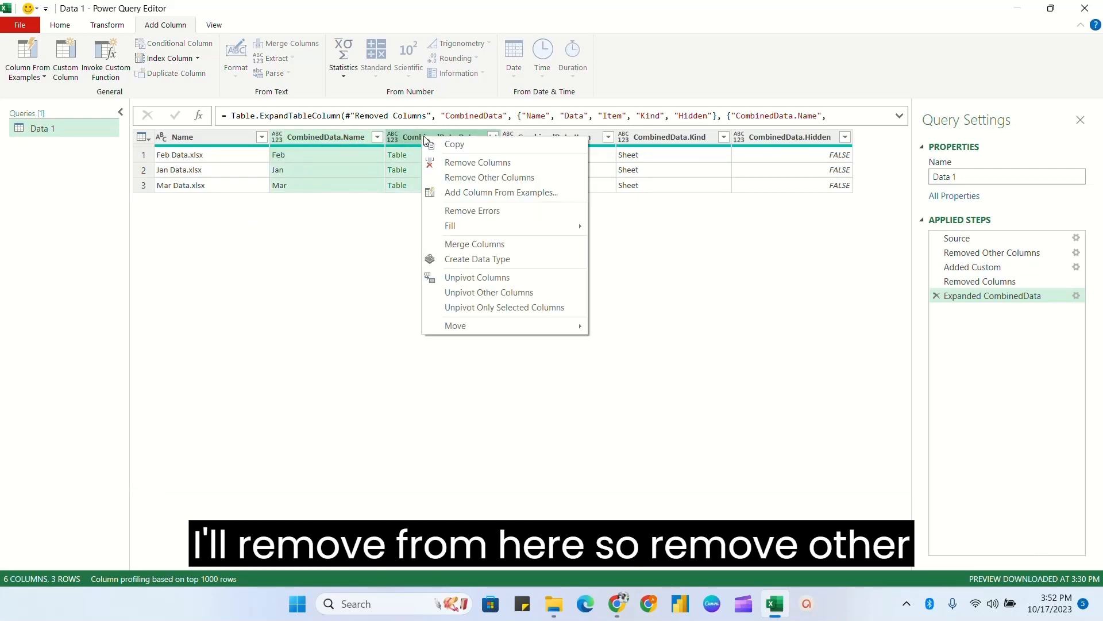
pyautogui.click(473, 175)
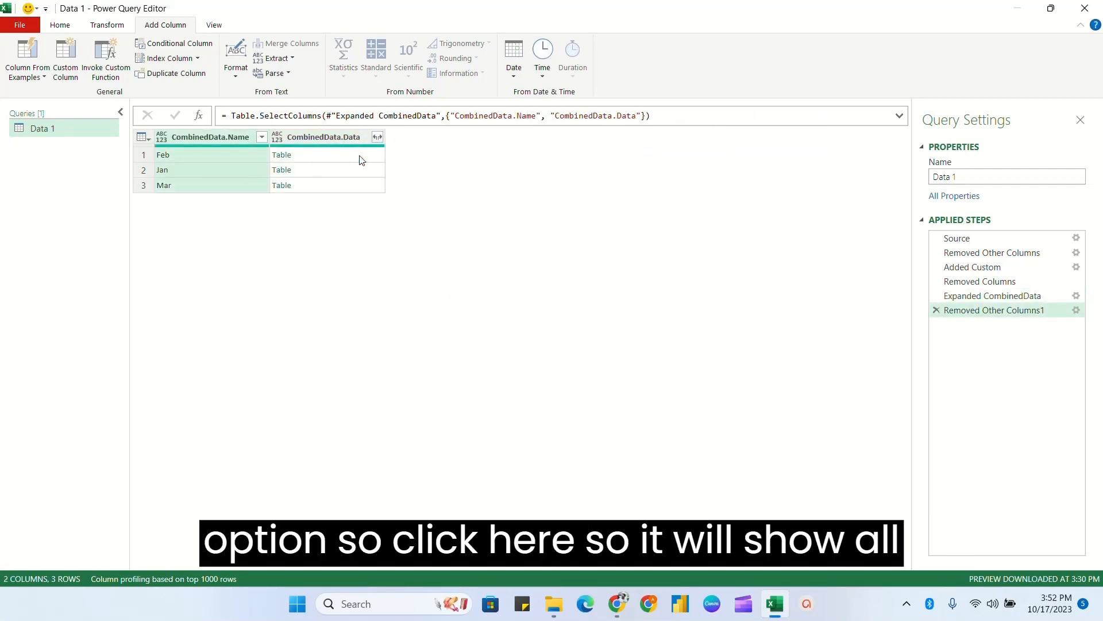
# Step: Expand CombinedData.Data into all its columns with the original name as prefix, and look through the combined rows
pyautogui.click(378, 138)
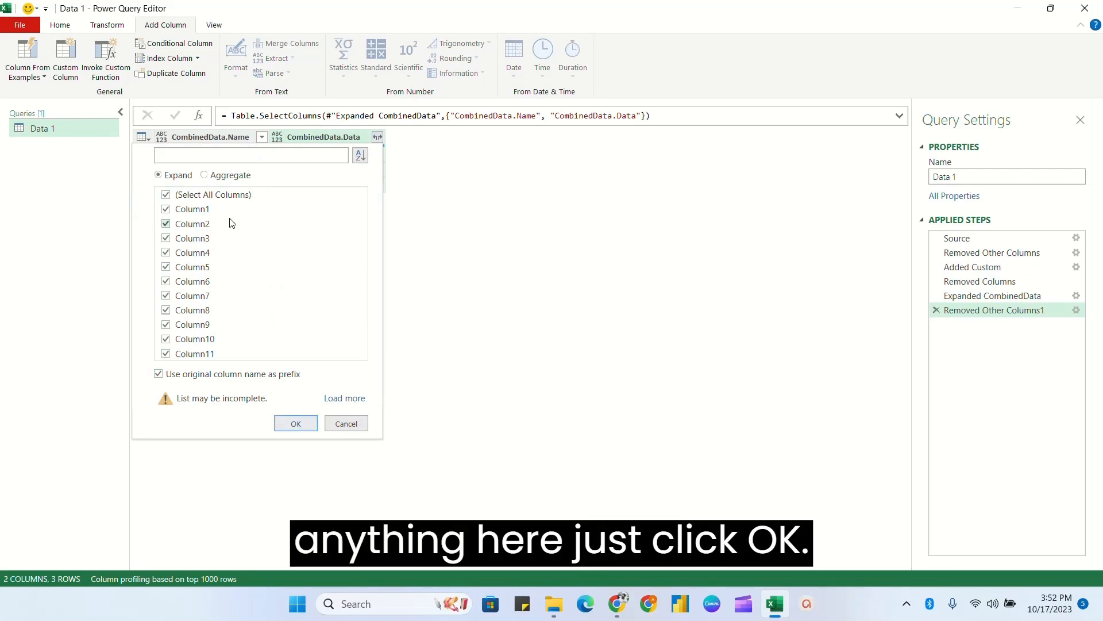
pyautogui.click(296, 424)
pyautogui.click(389, 244)
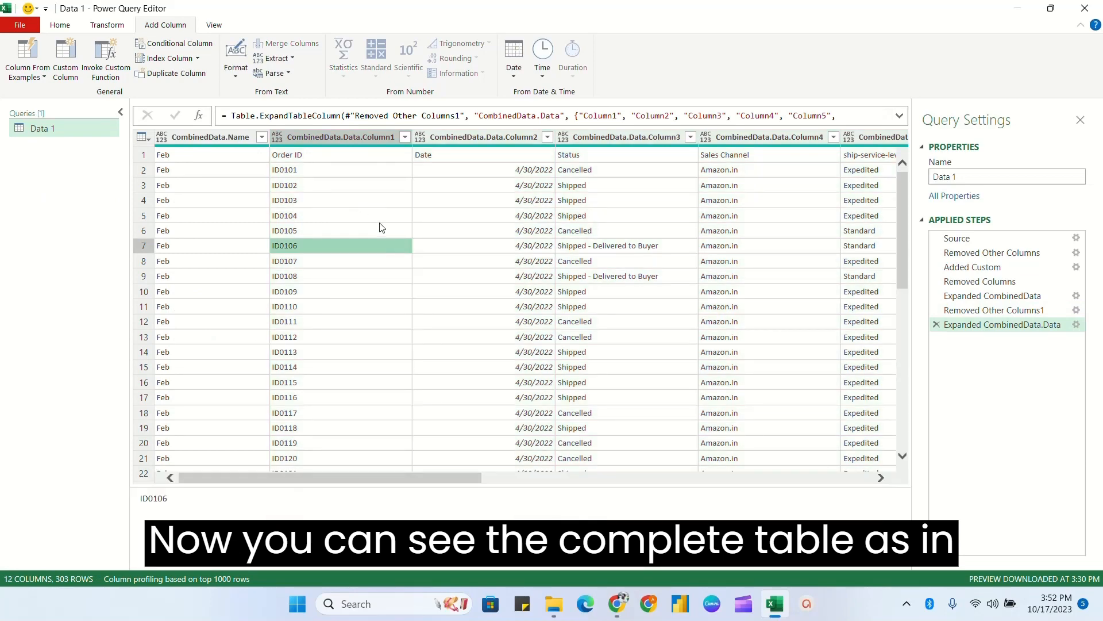
pyautogui.scroll(-20, 379, 265)
pyautogui.scroll(20, 379, 268)
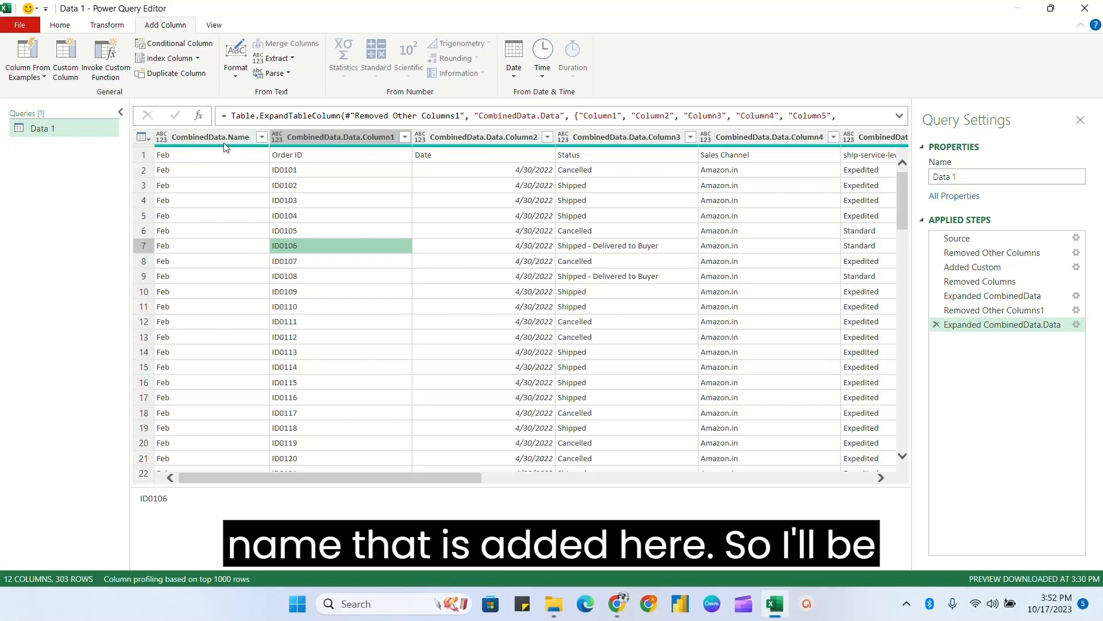
pyautogui.scroll(-20, 226, 222)
pyautogui.scroll(20, 226, 222)
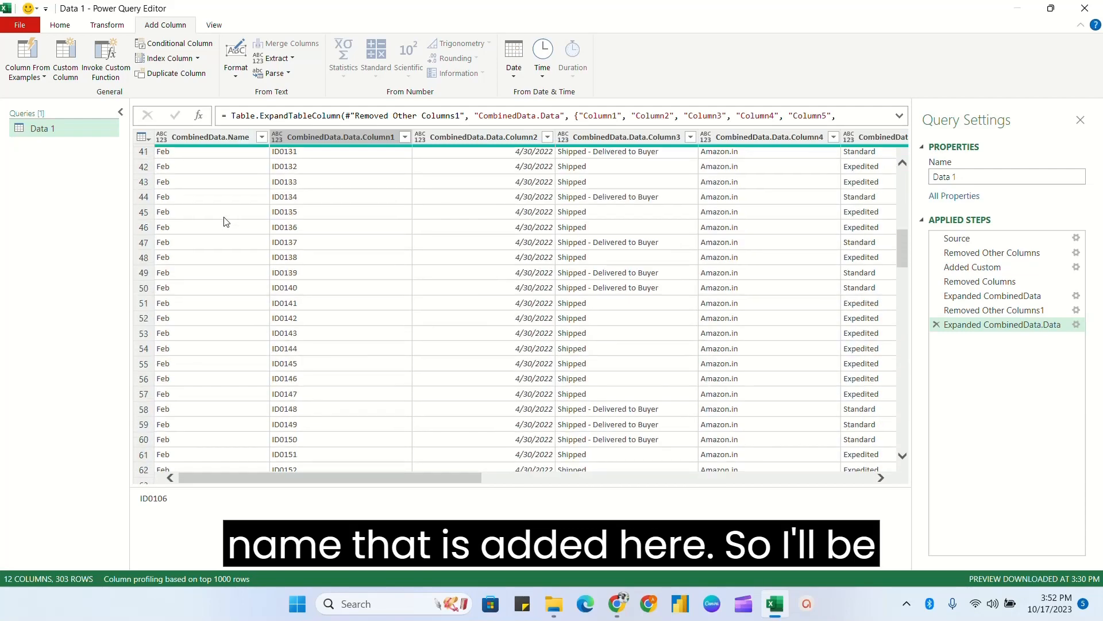
# Step: Remove the CombinedData.Name column holding the month sheet names
pyautogui.click(213, 136)
pyautogui.rightClick(212, 136)
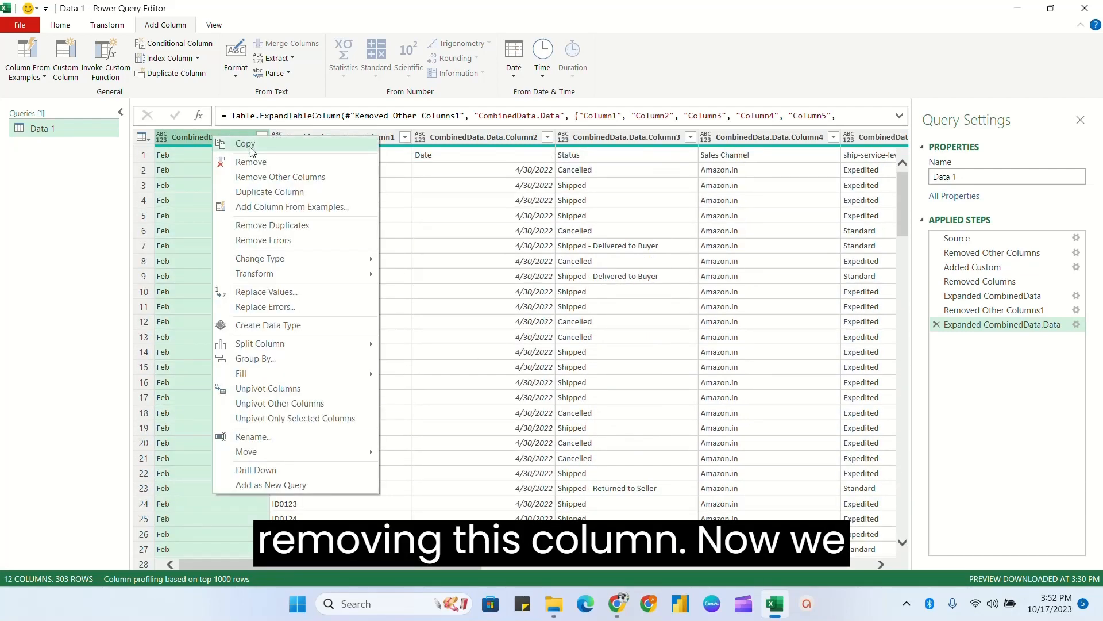
pyautogui.click(249, 162)
# Step: Use the first row of the combined table as column headers and check the rows below
pyautogui.click(232, 155)
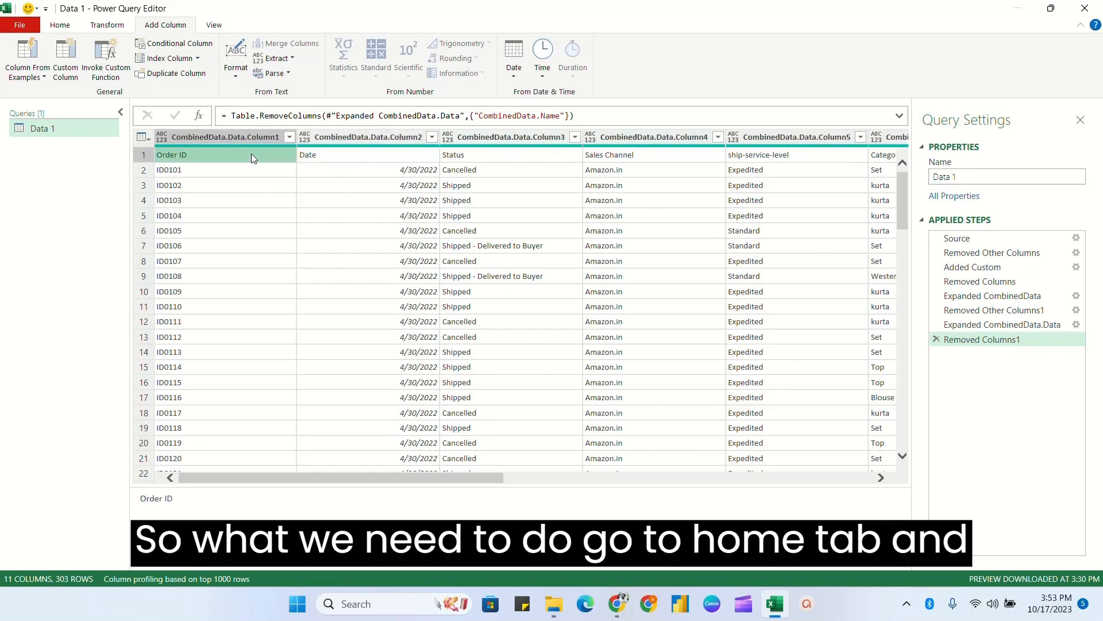
pyautogui.click(60, 25)
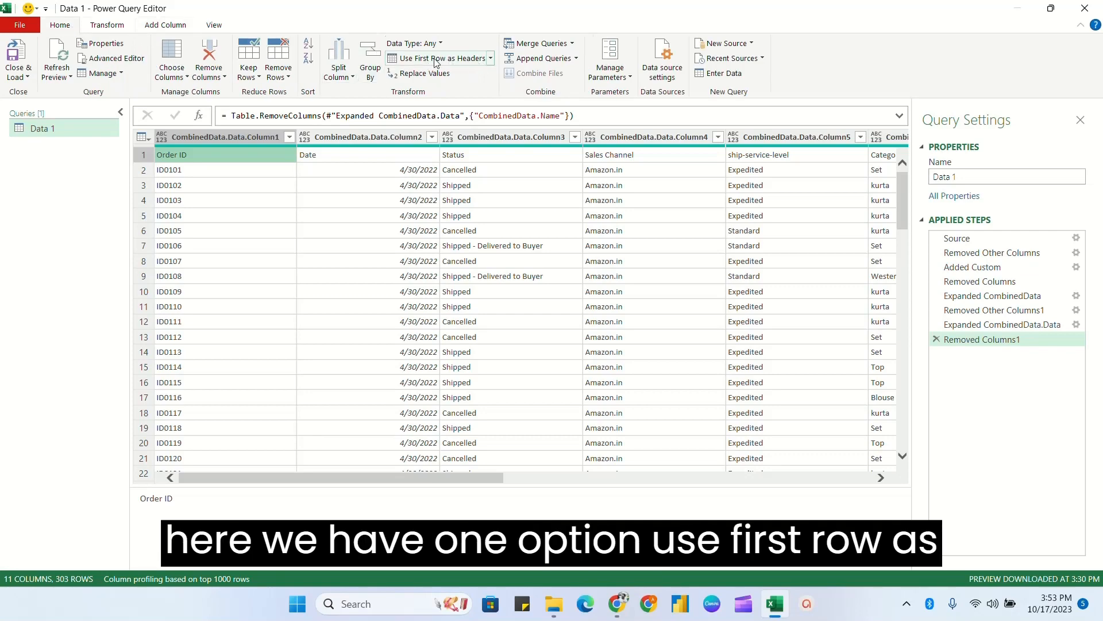
pyautogui.click(465, 60)
pyautogui.click(320, 211)
pyautogui.scroll(-9, 242, 282)
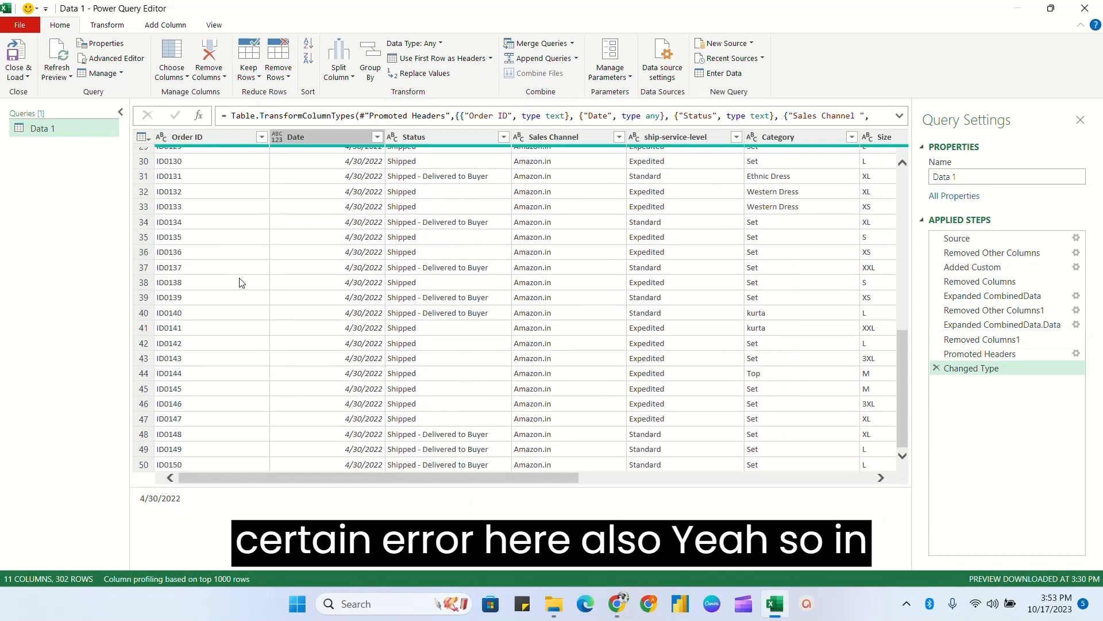
# Step: Filter the Order ID column to exclude the value Order ID, removing the repeated header rows, and check the remaining rows
pyautogui.scroll(-20, 241, 282)
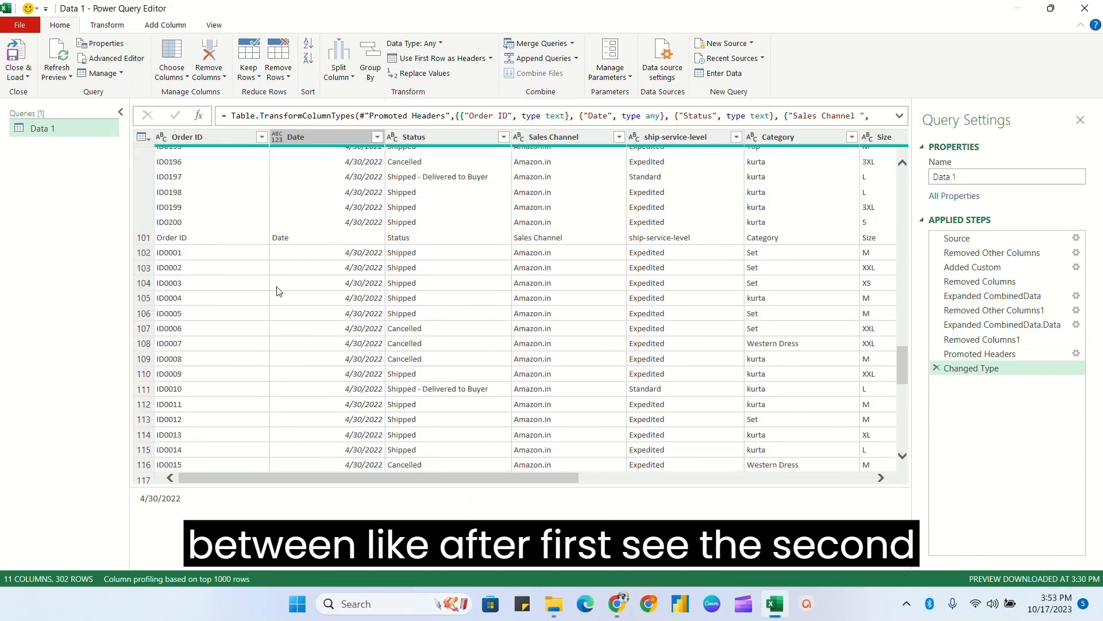
pyautogui.click(144, 240)
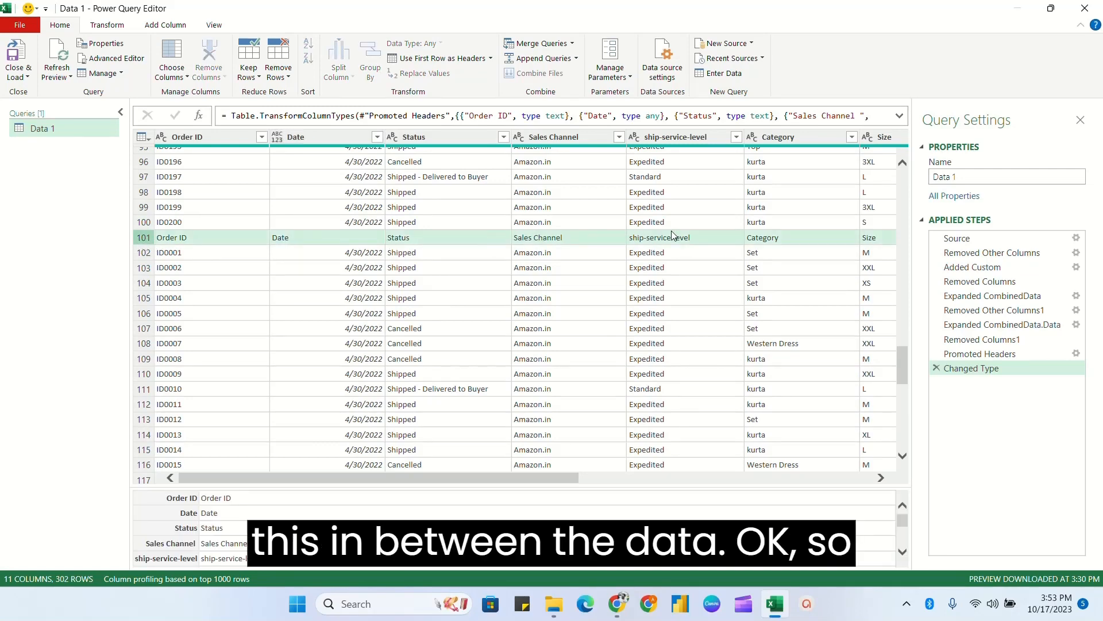
pyautogui.scroll(-2, 352, 297)
pyautogui.scroll(5, 310, 288)
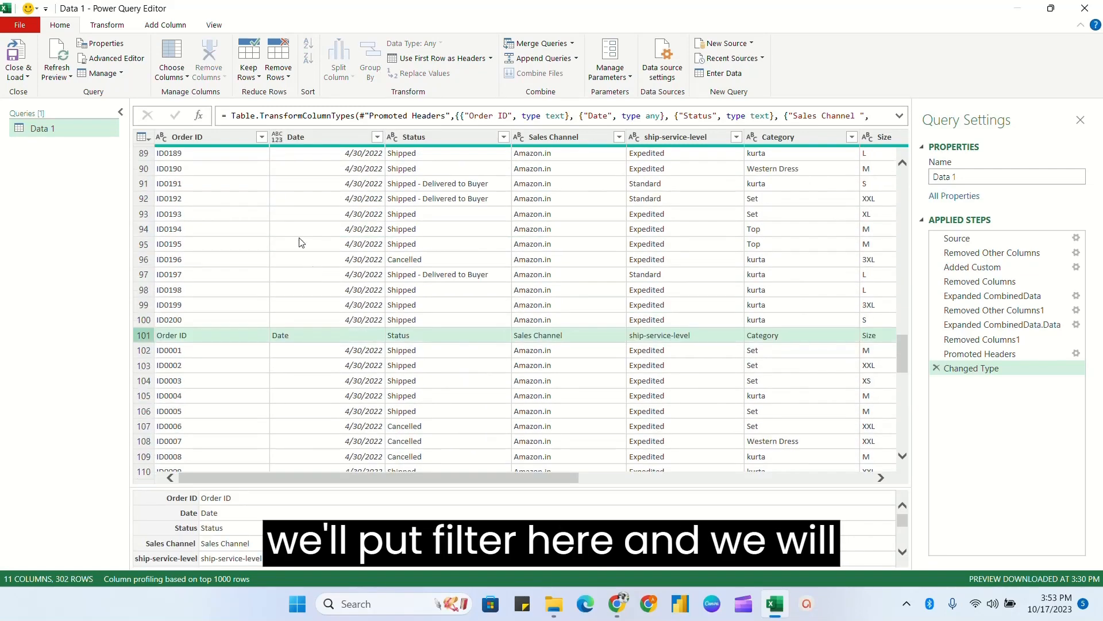
pyautogui.click(262, 137)
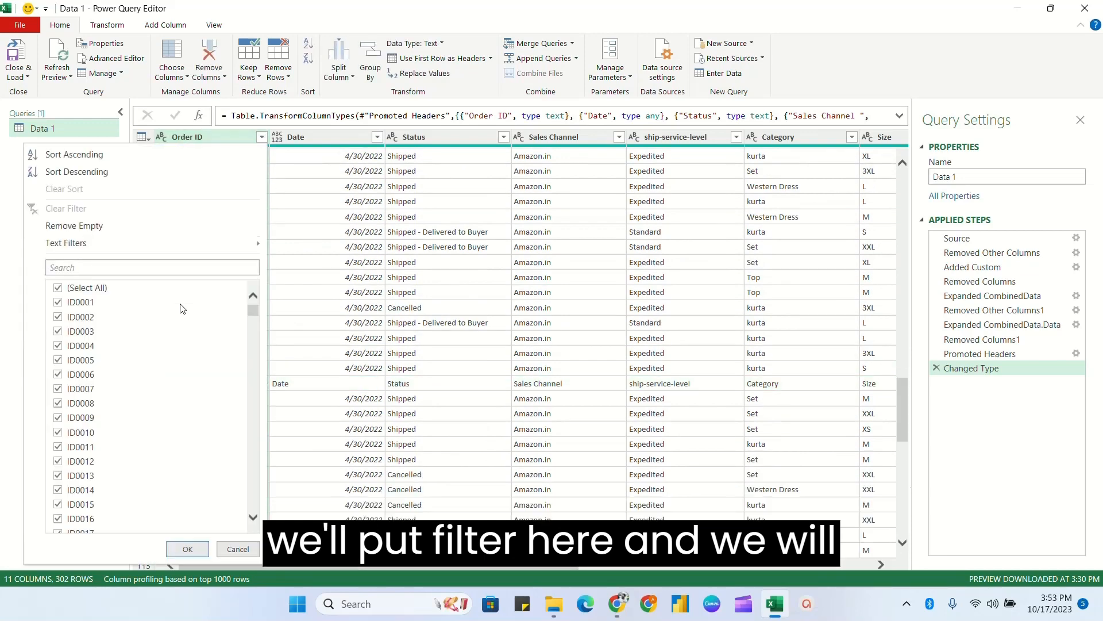
pyautogui.moveTo(253, 308); pyautogui.dragTo(248, 506)
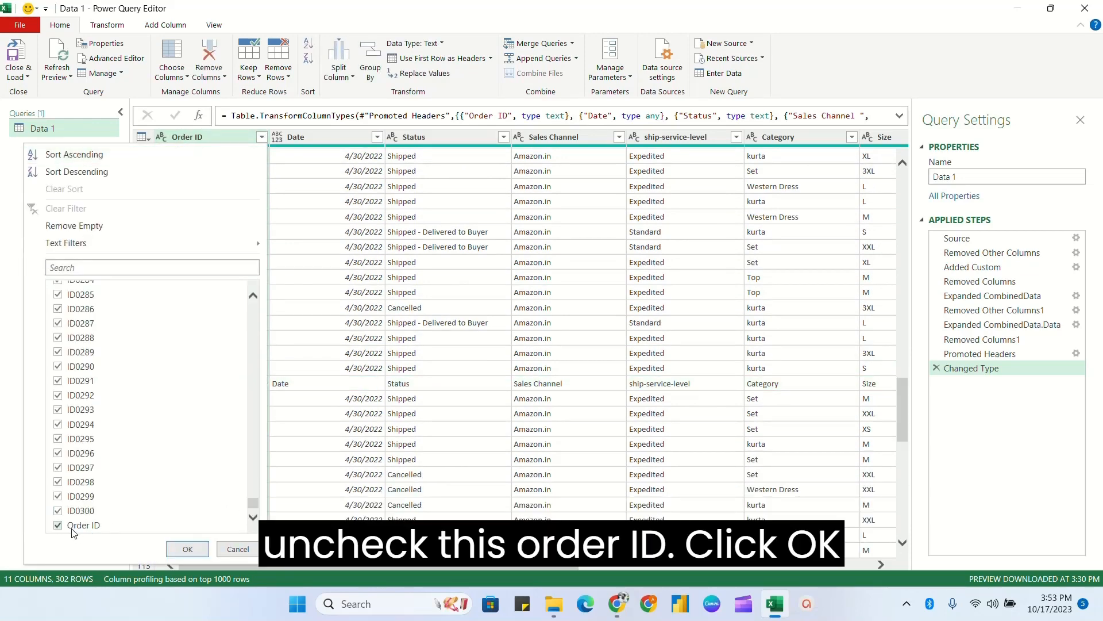
pyautogui.click(92, 526)
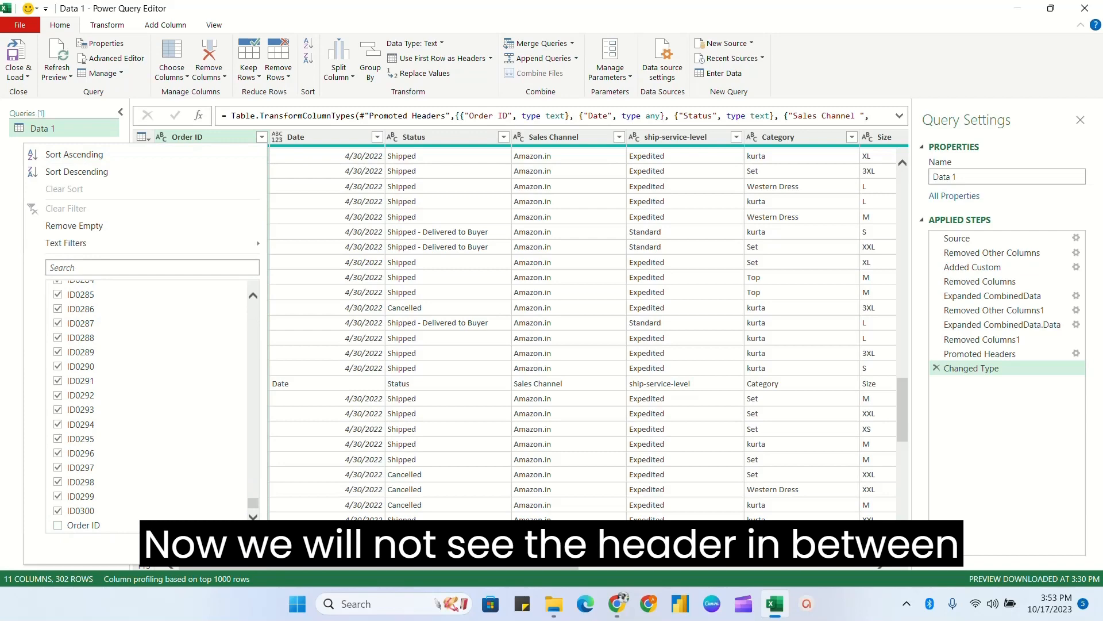
pyautogui.click(183, 548)
pyautogui.click(291, 256)
pyautogui.scroll(-20, 292, 257)
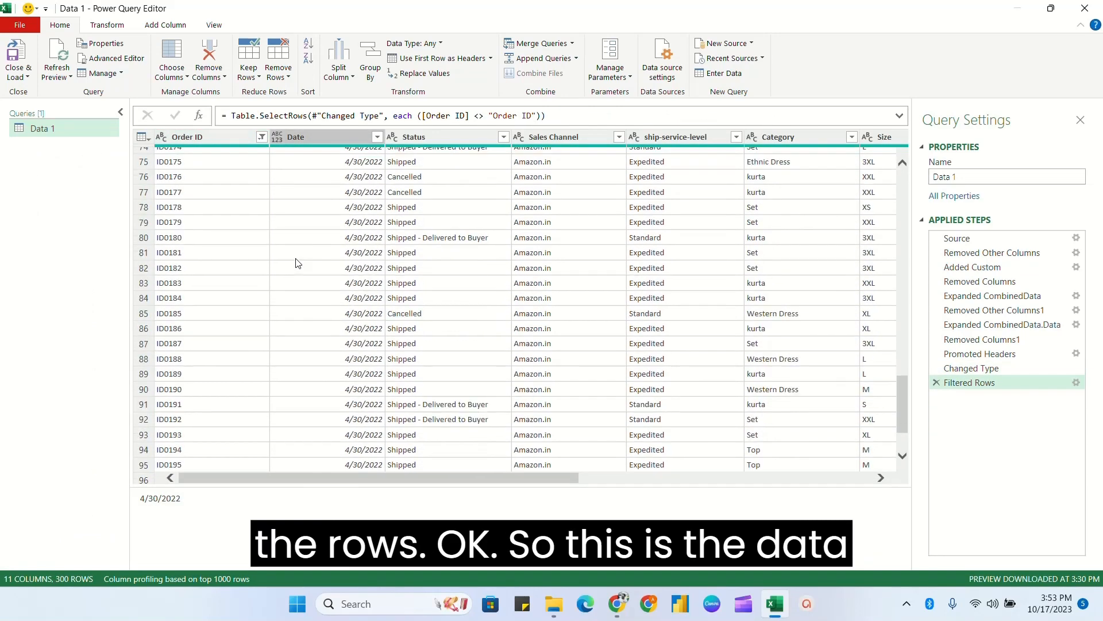
pyautogui.scroll(-20, 298, 263)
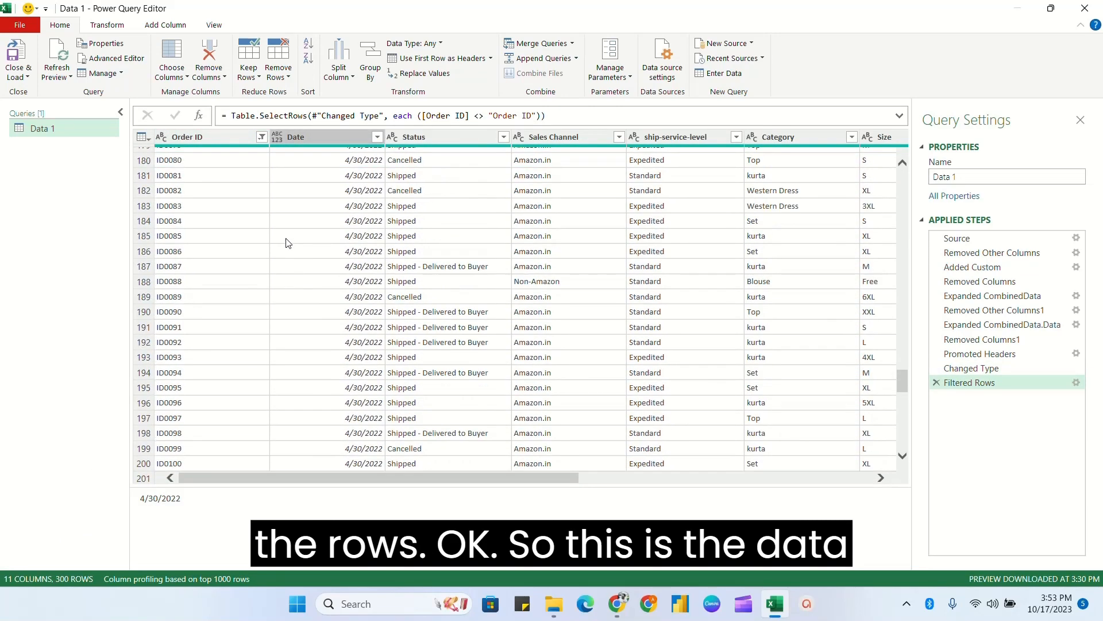
pyautogui.scroll(20, 288, 241)
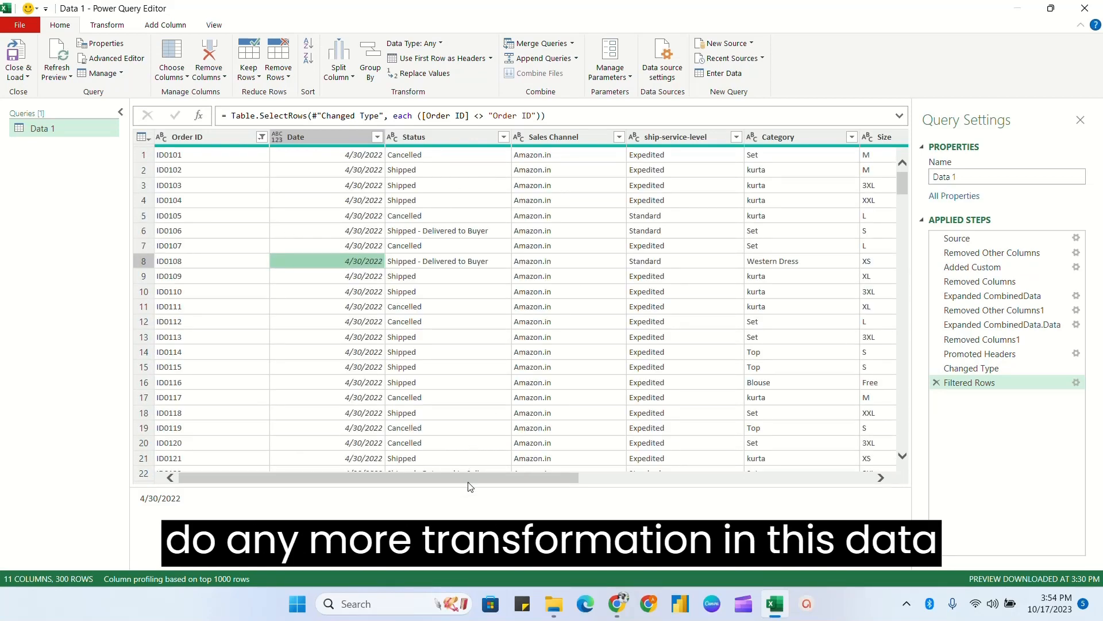
# Step: Review the remaining columns, then close the query and load it as a Table on a new worksheet, without adding it to the Data Model
pyautogui.moveTo(468, 482); pyautogui.dragTo(812, 481)
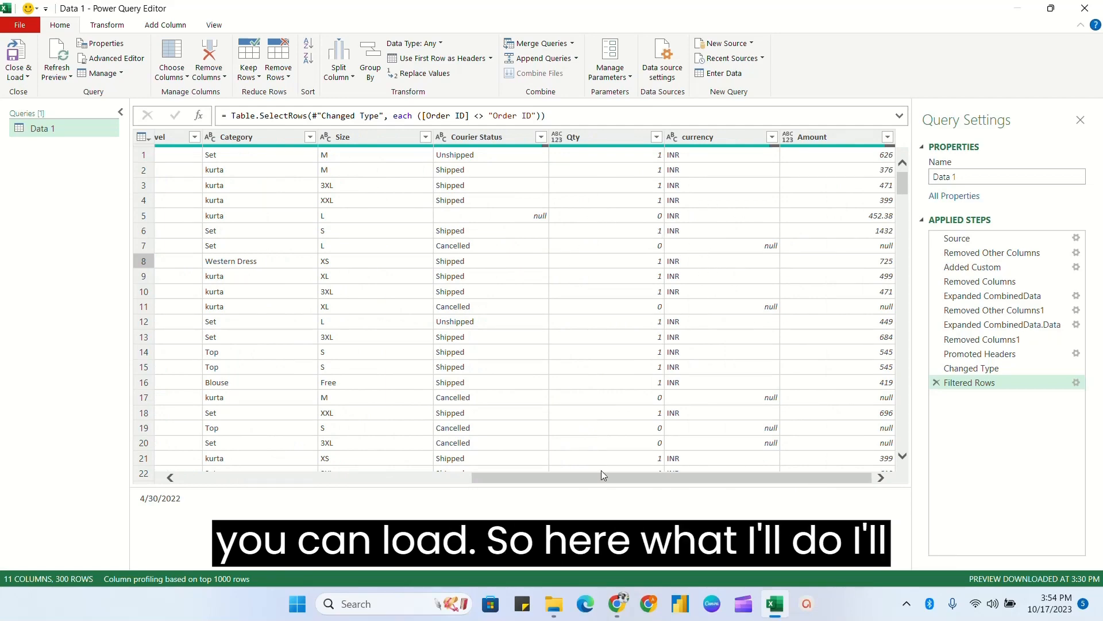
pyautogui.moveTo(601, 475); pyautogui.dragTo(303, 475)
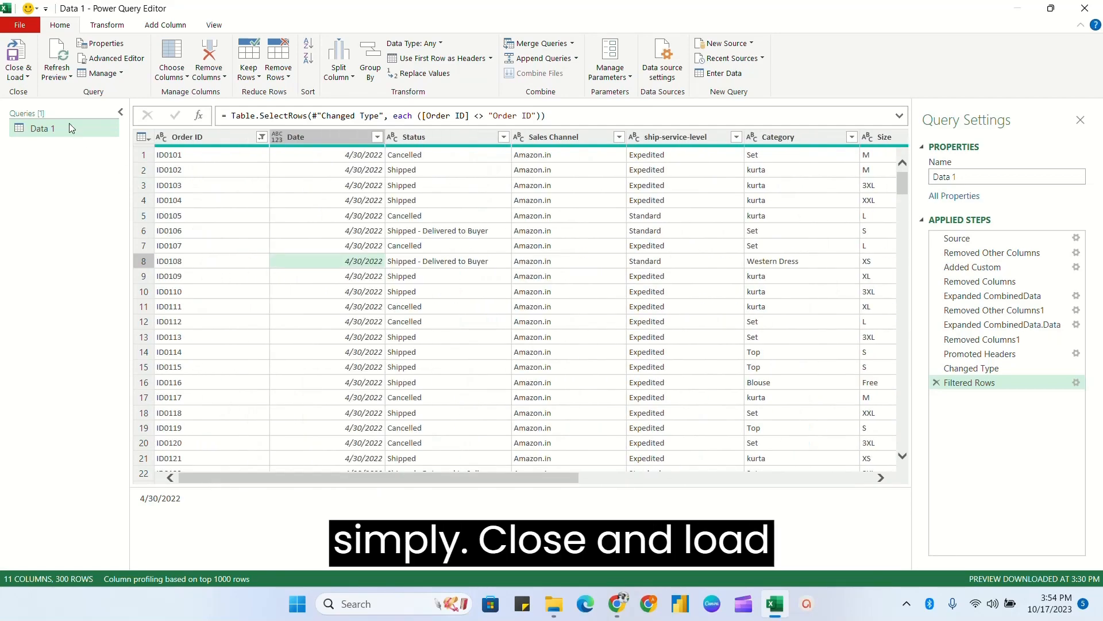
pyautogui.click(17, 75)
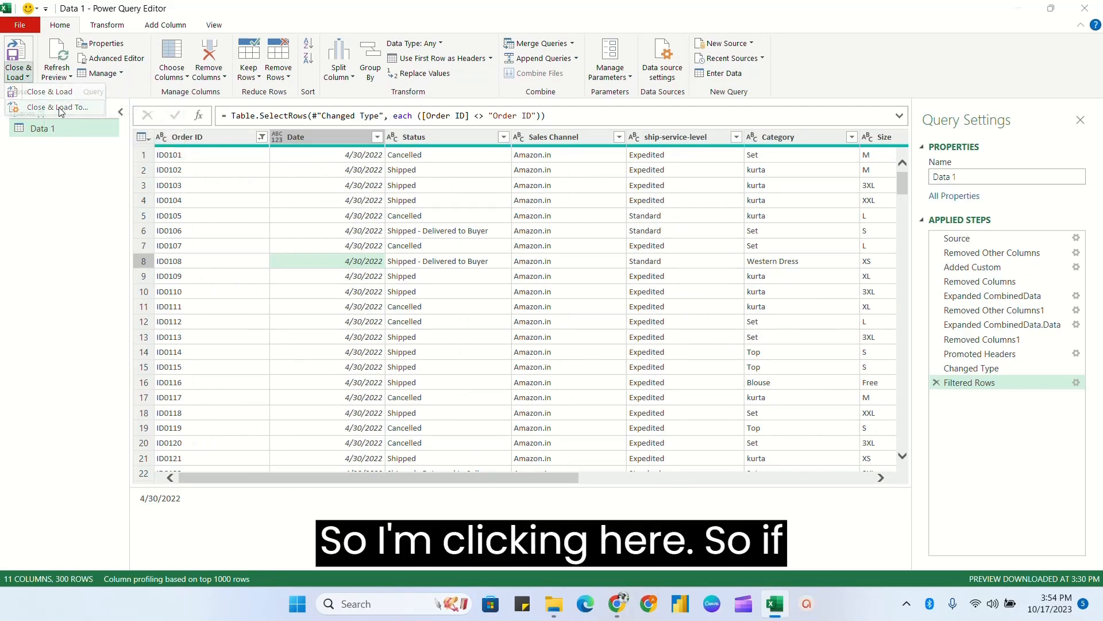
pyautogui.click(62, 109)
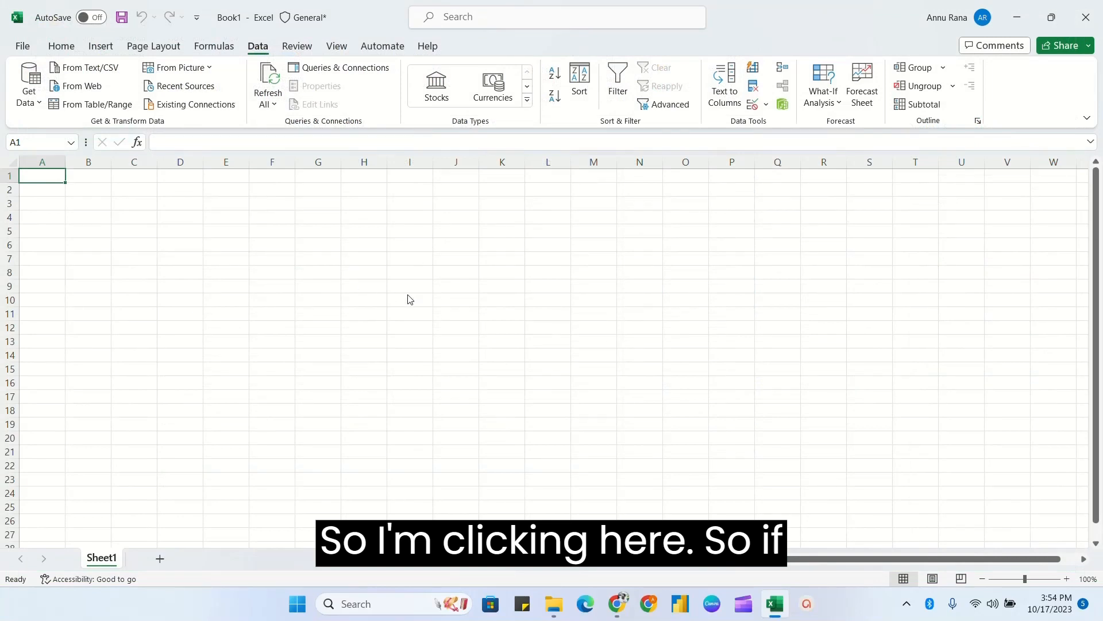
pyautogui.moveTo(294, 197); pyautogui.dragTo(531, 232)
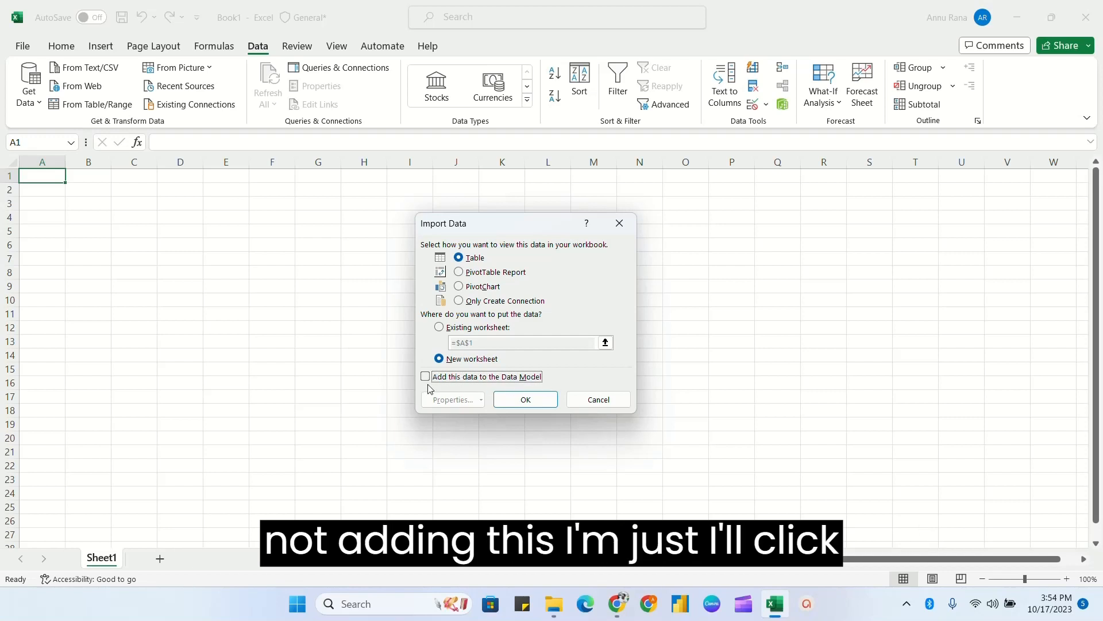
pyautogui.click(525, 401)
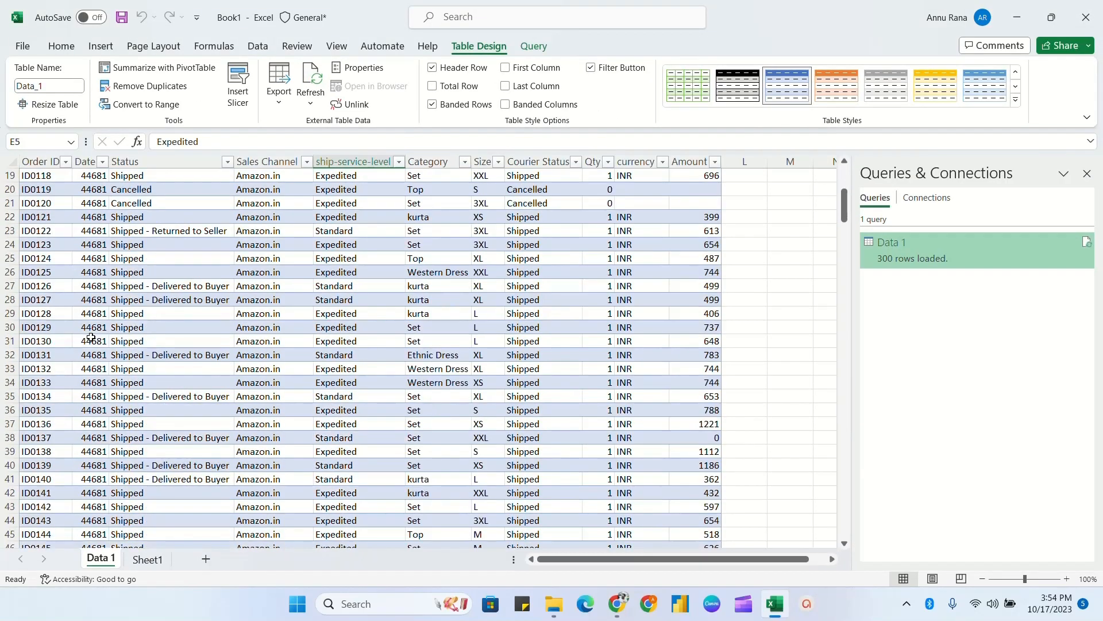
# Step: Format the loaded table's Date column as Short Date and check the dates and the query's load summary
pyautogui.click(90, 161)
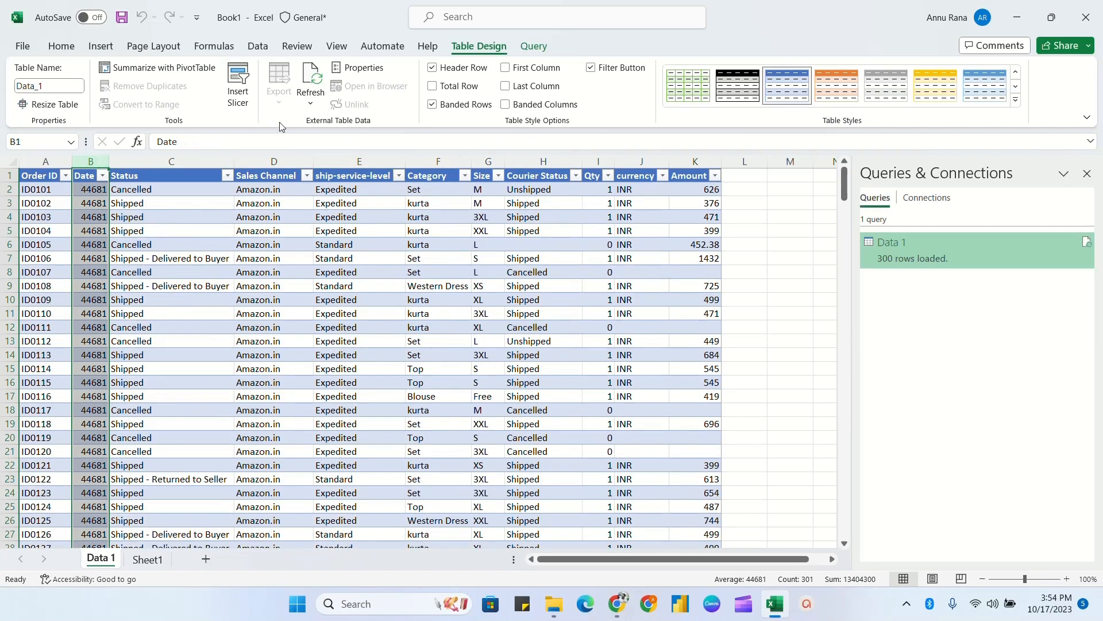
pyautogui.click(61, 46)
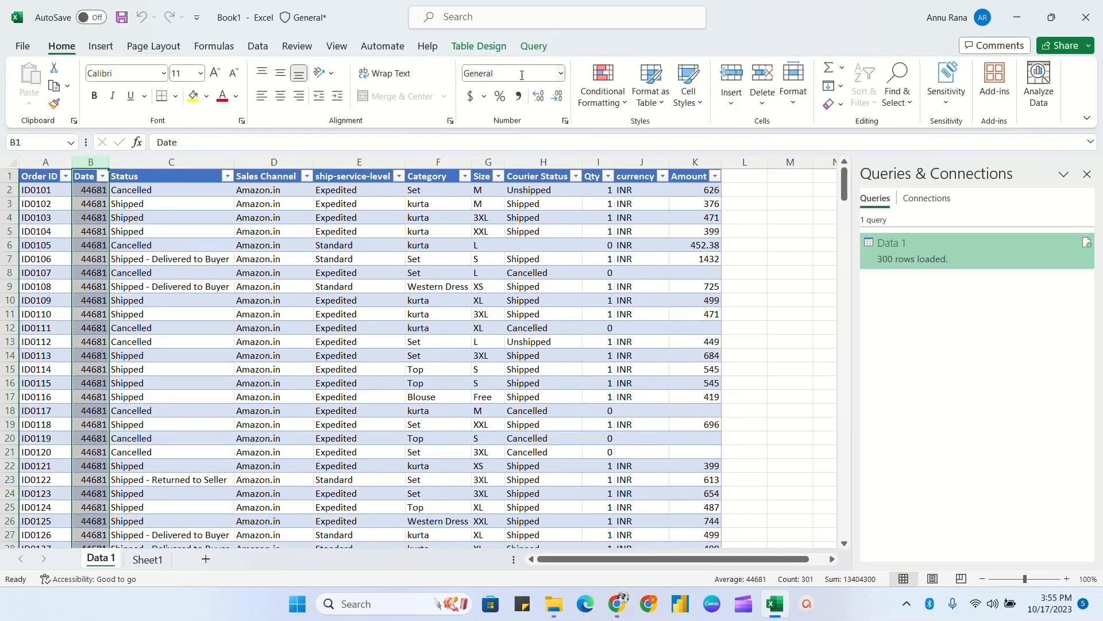
pyautogui.click(560, 73)
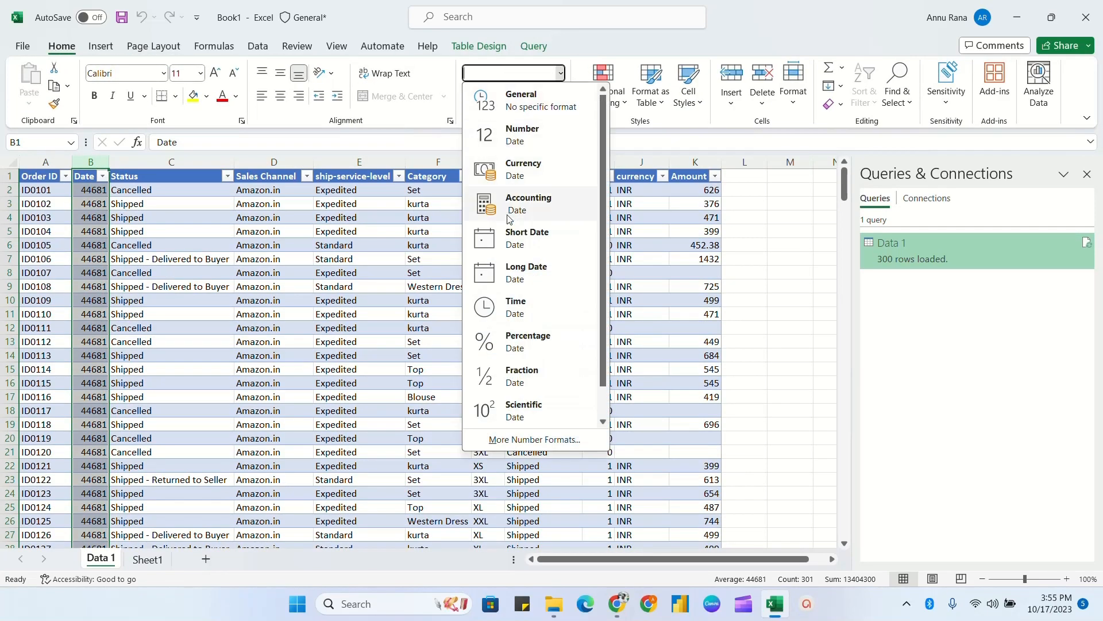
pyautogui.click(527, 238)
pyautogui.click(102, 242)
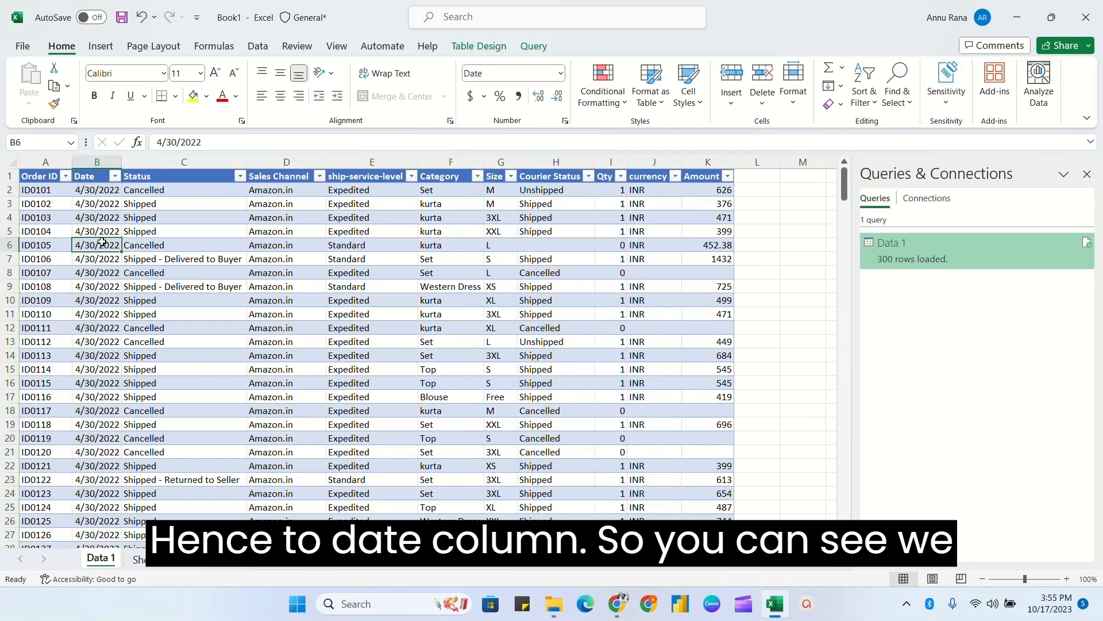
pyautogui.scroll(-10, 102, 242)
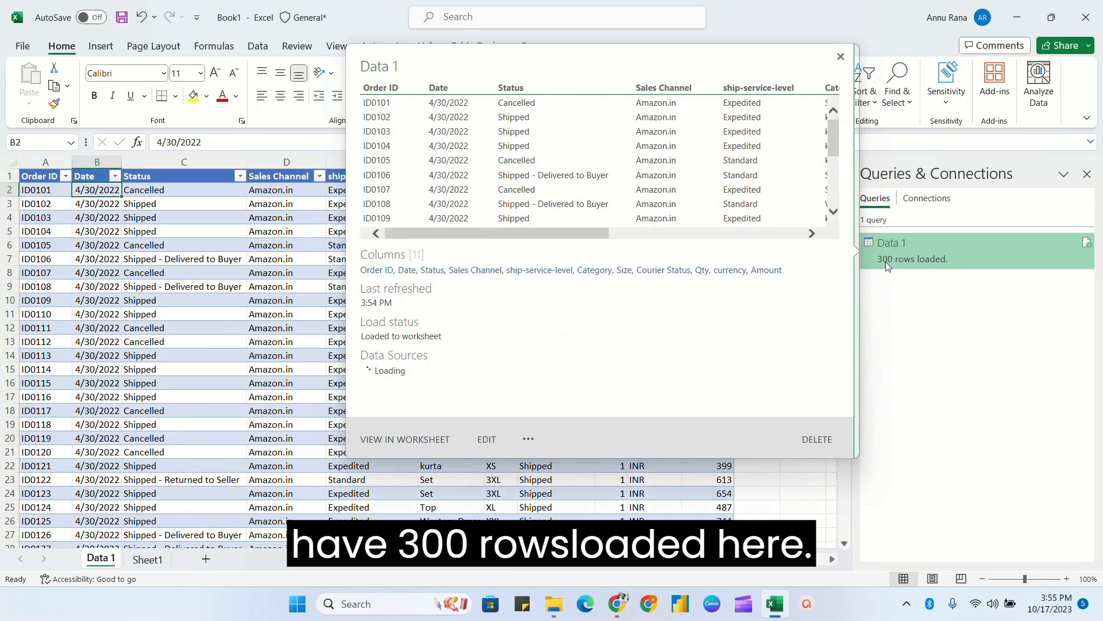
pyautogui.click(268, 281)
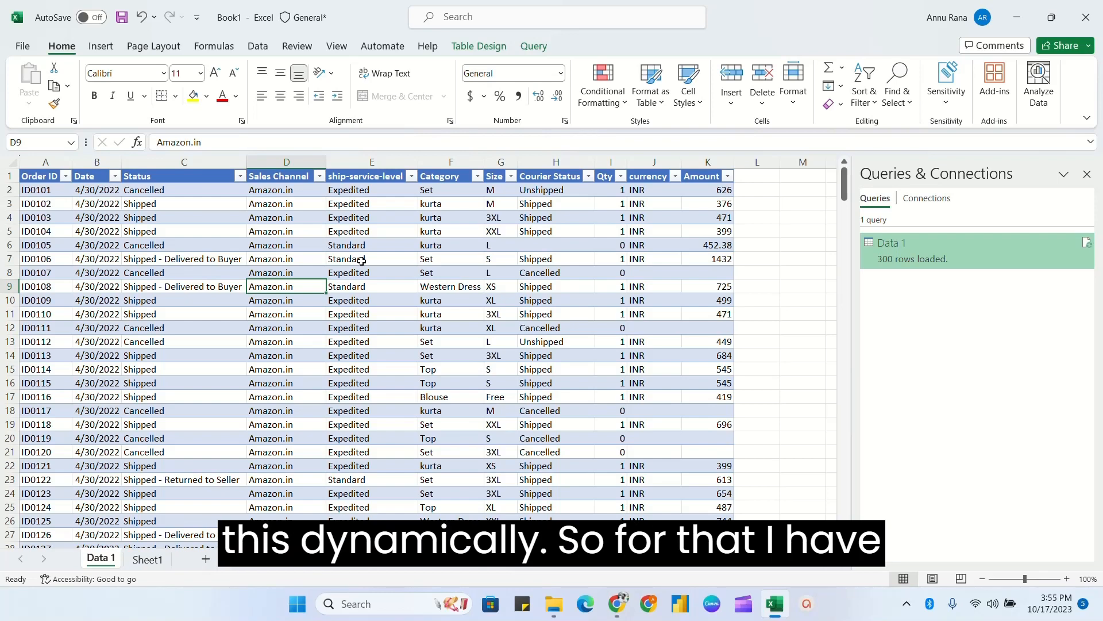
# Step: In File Explorer, copy the Apr Data, Jun Data and May Data workbooks from the Data 2 folder into the Data 1 folder
pyautogui.click(553, 603)
pyautogui.click(344, 81)
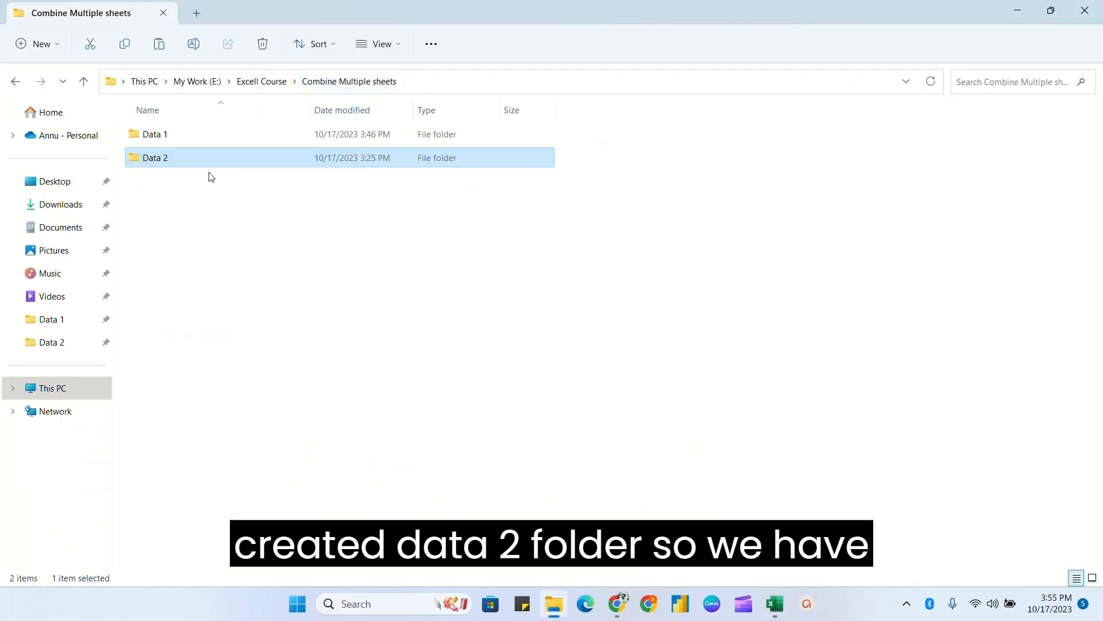
pyautogui.doubleClick(167, 156)
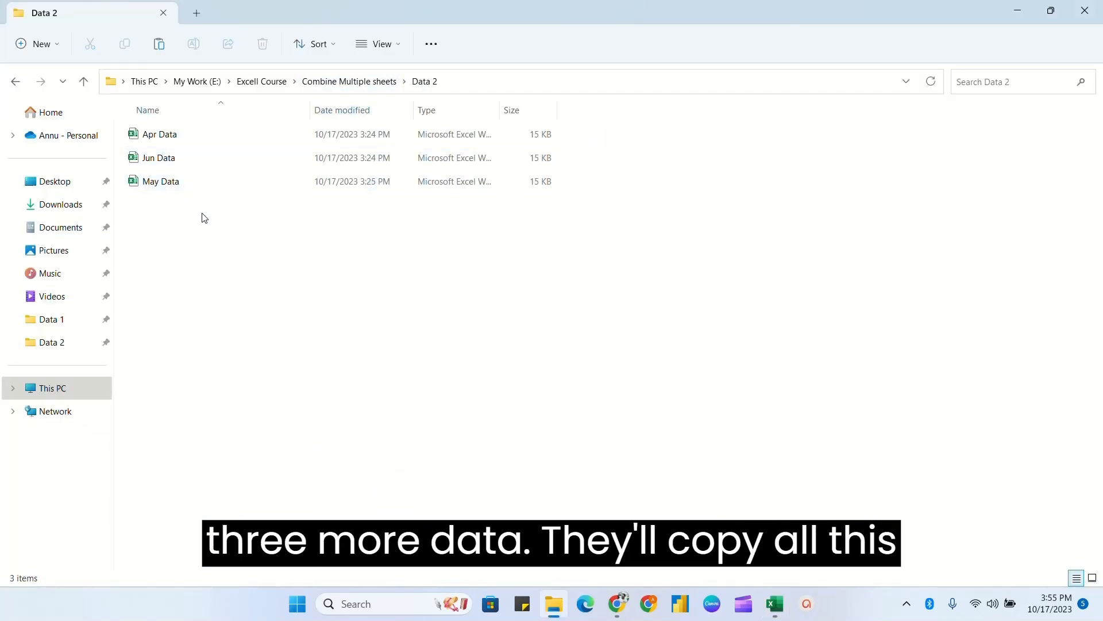
pyautogui.moveTo(202, 213); pyautogui.dragTo(153, 129)
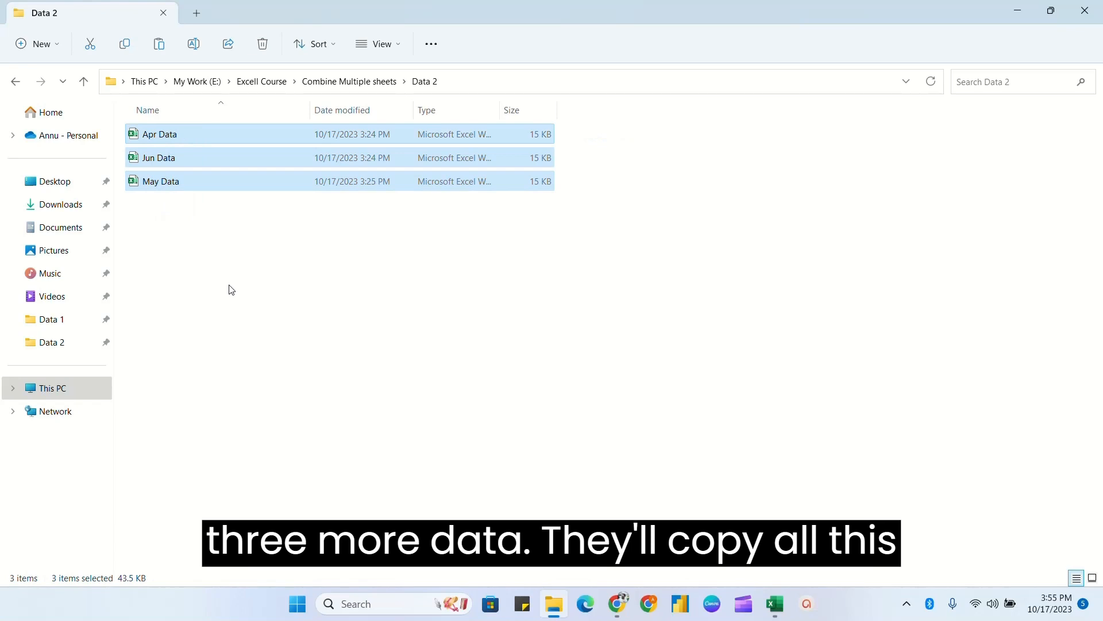
pyautogui.click(336, 82)
pyautogui.click(175, 137)
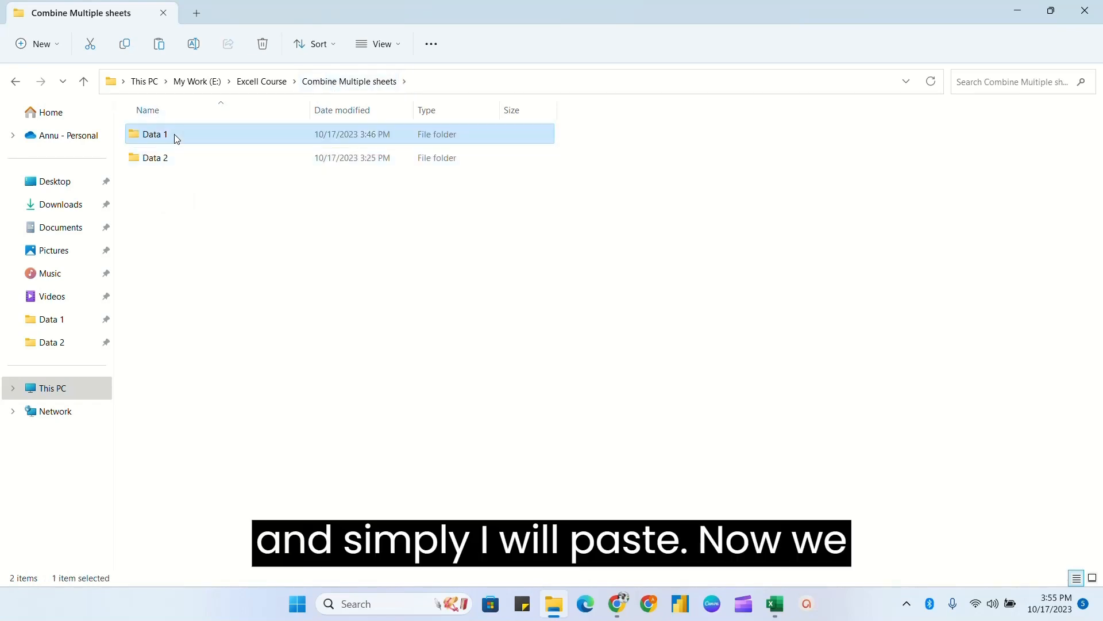
pyautogui.doubleClick(176, 139)
pyautogui.hotkey('ctrl', 'v')
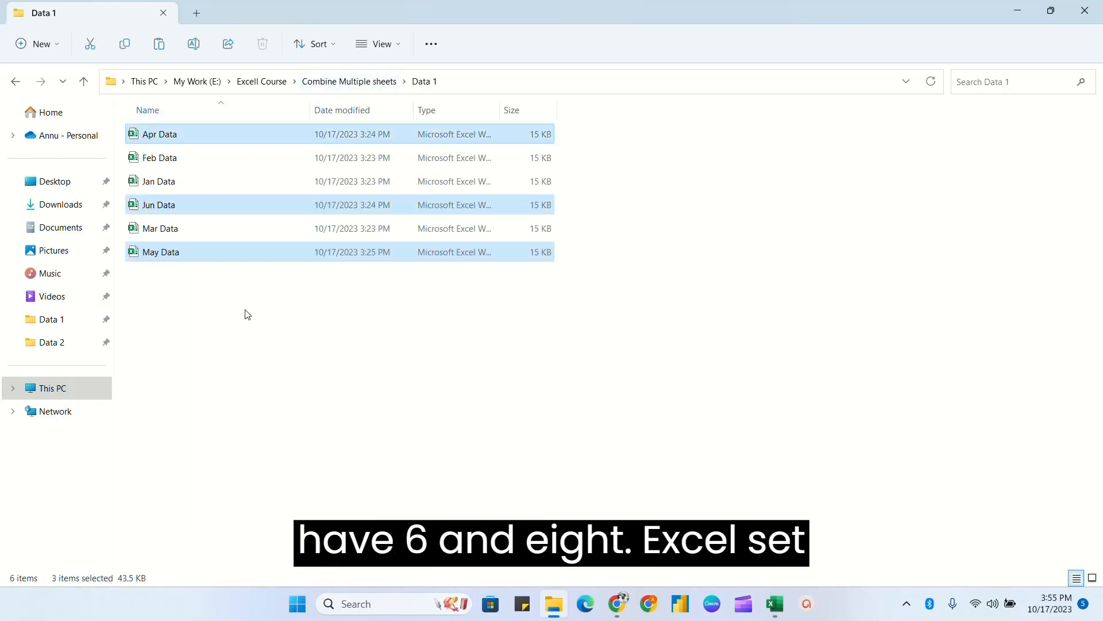
pyautogui.click(262, 309)
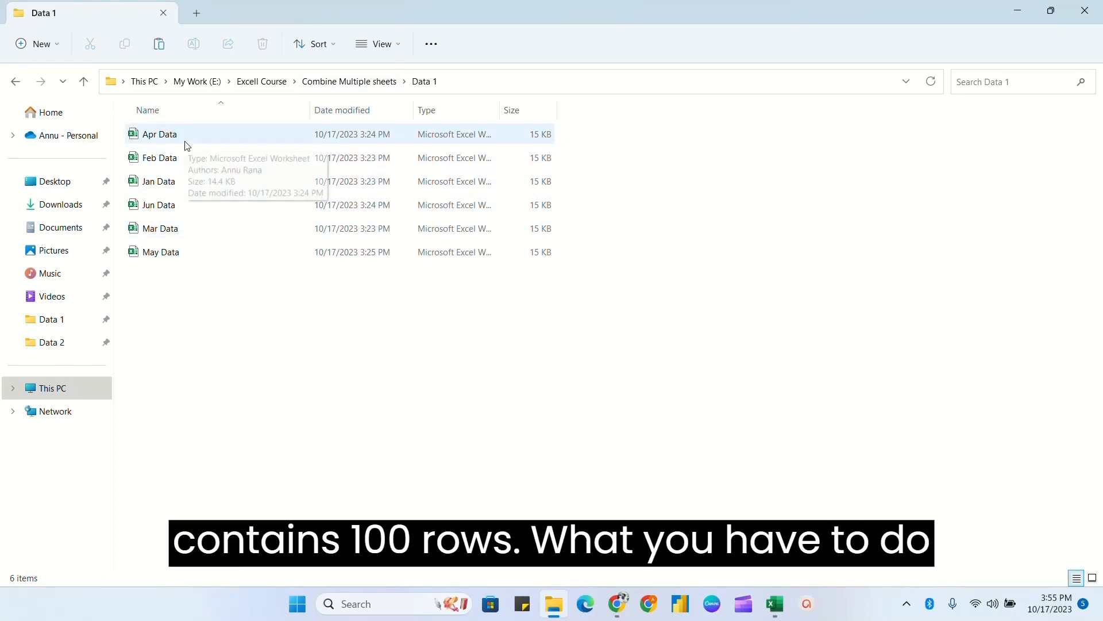
# Step: Switch back to Excel, refresh all data connections to bring in the added workbooks, and check the Data 1 query's load summary
pyautogui.hotkey('alt', 'Tab')
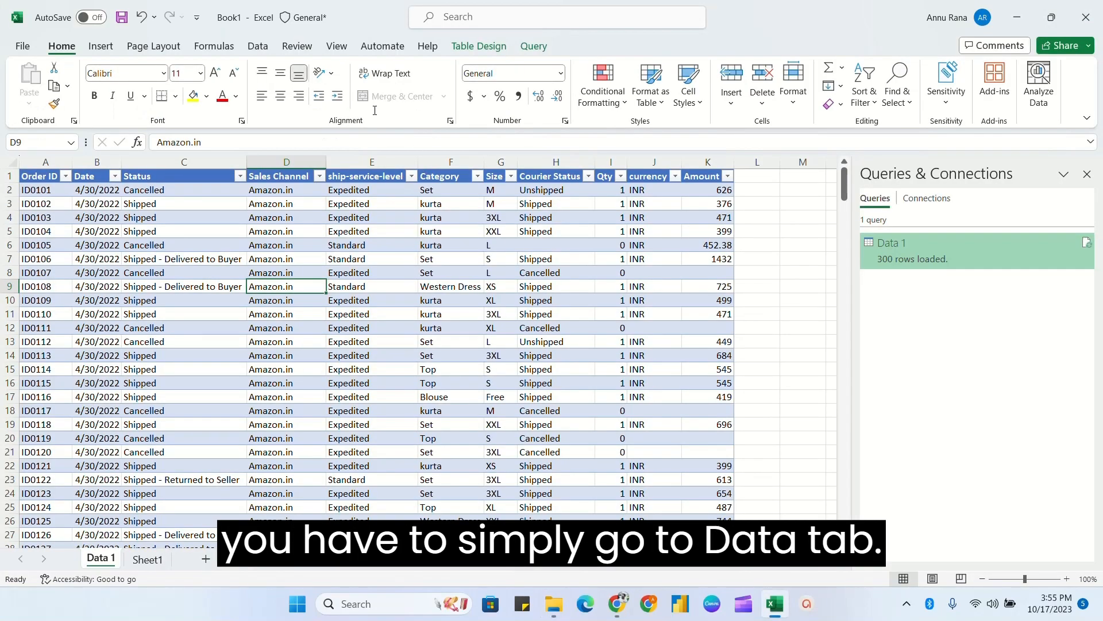
pyautogui.click(261, 49)
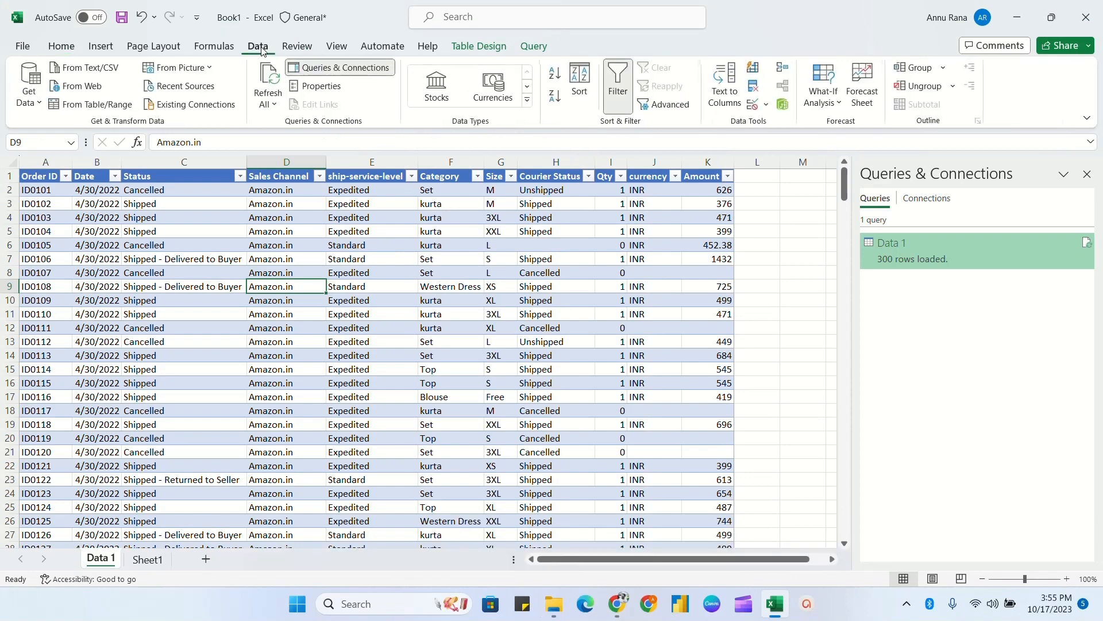
pyautogui.click(274, 104)
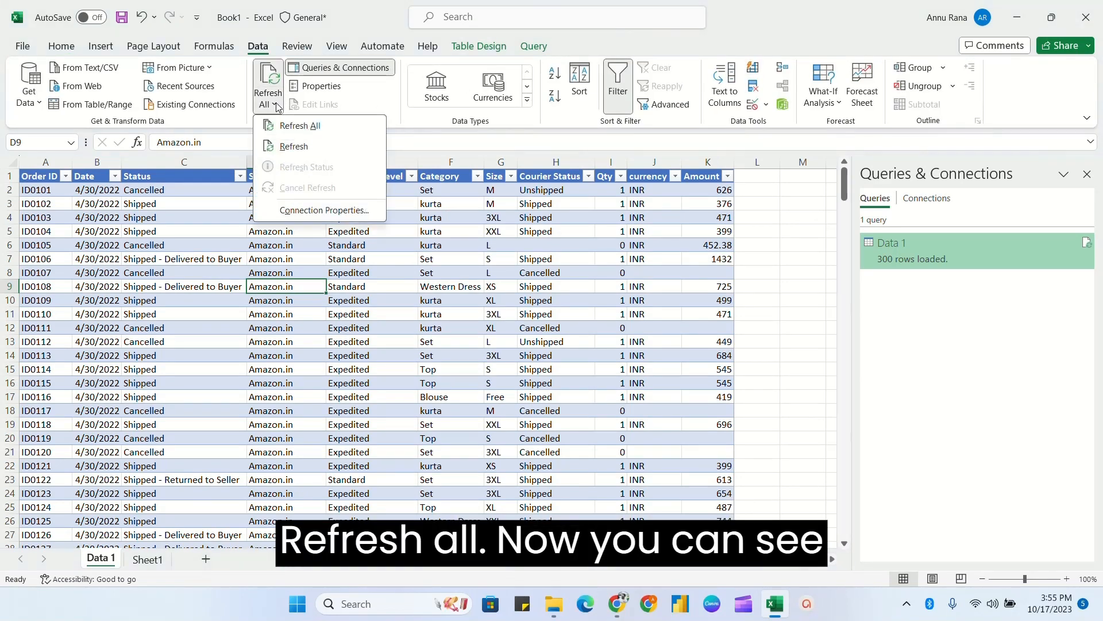
pyautogui.click(305, 126)
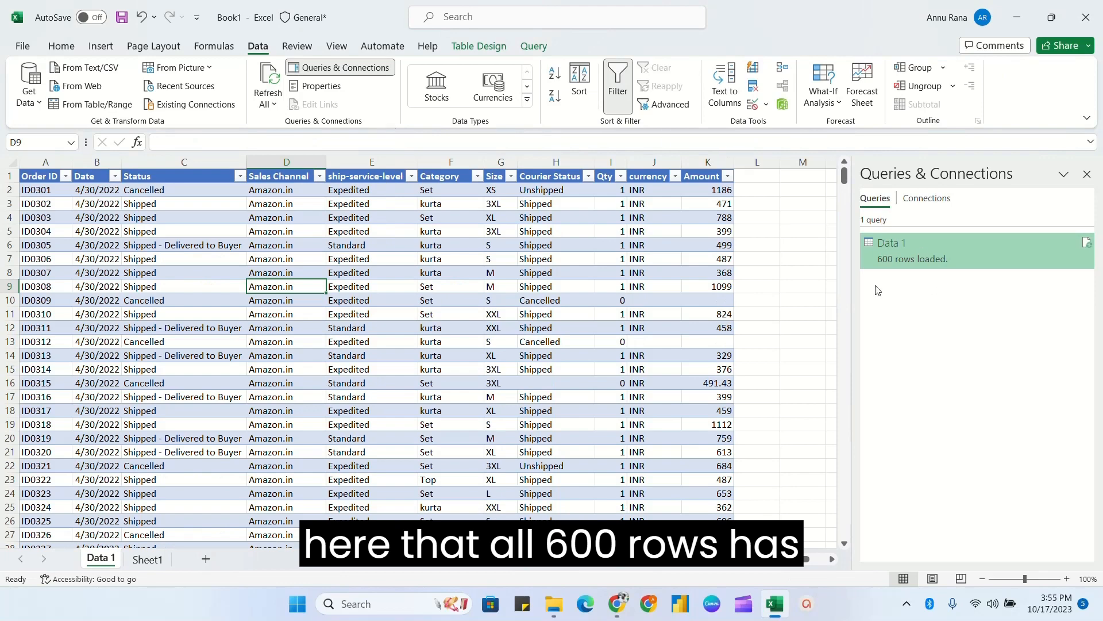
pyautogui.moveTo(881, 263)
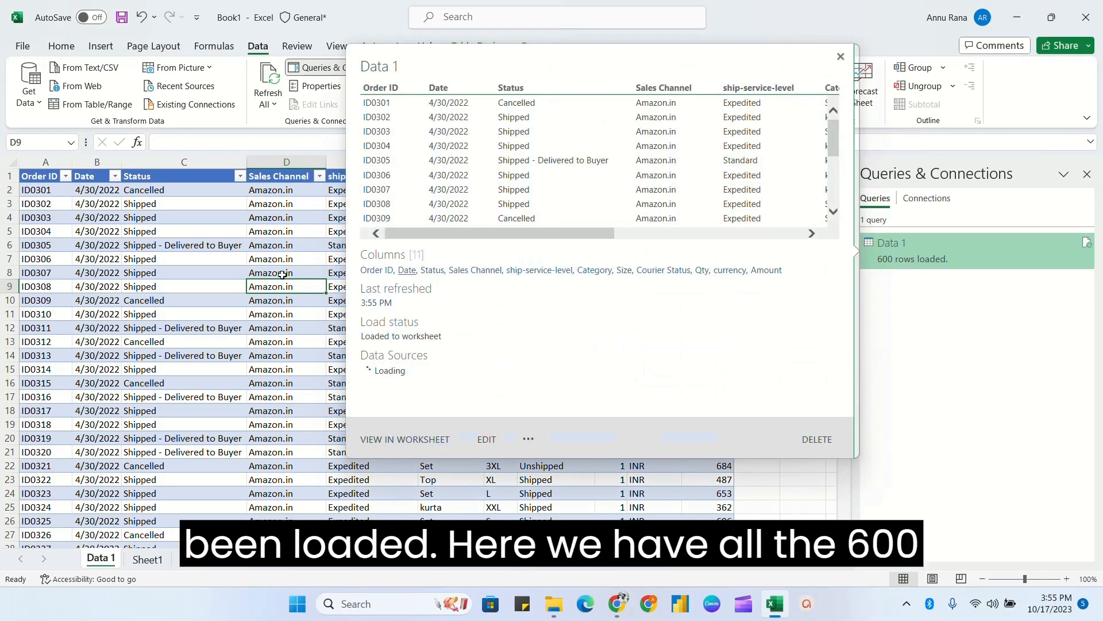
# Step: Examine the Order ID filter values through to the end of the list, keeping all of them selected
pyautogui.click(91, 273)
pyautogui.click(66, 176)
pyautogui.scroll(-8, 87, 419)
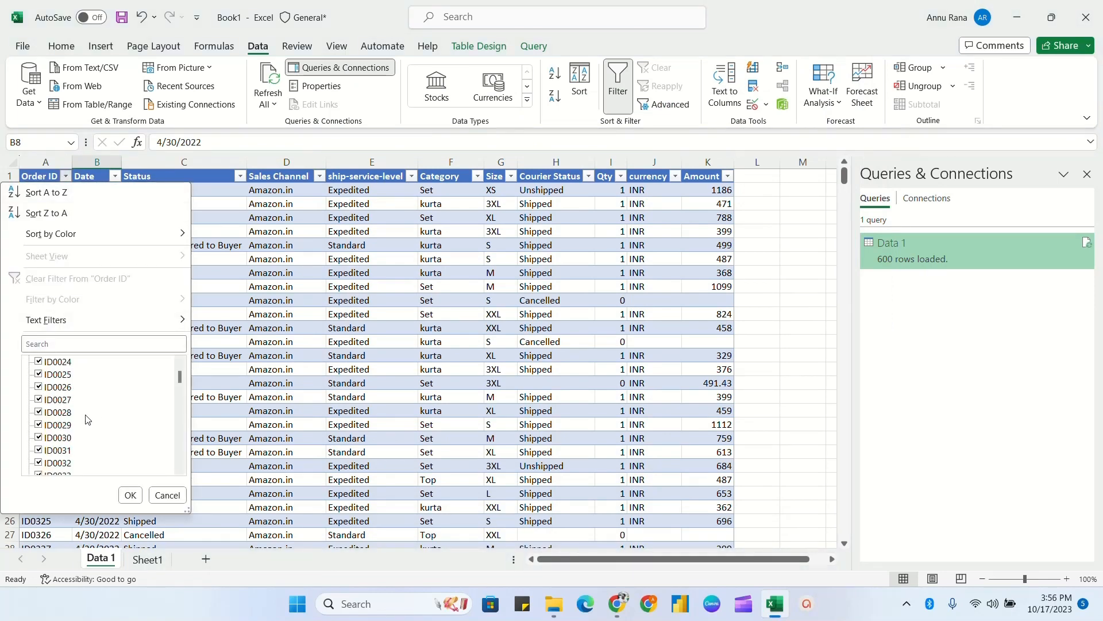
pyautogui.moveTo(180, 381); pyautogui.dragTo(183, 469)
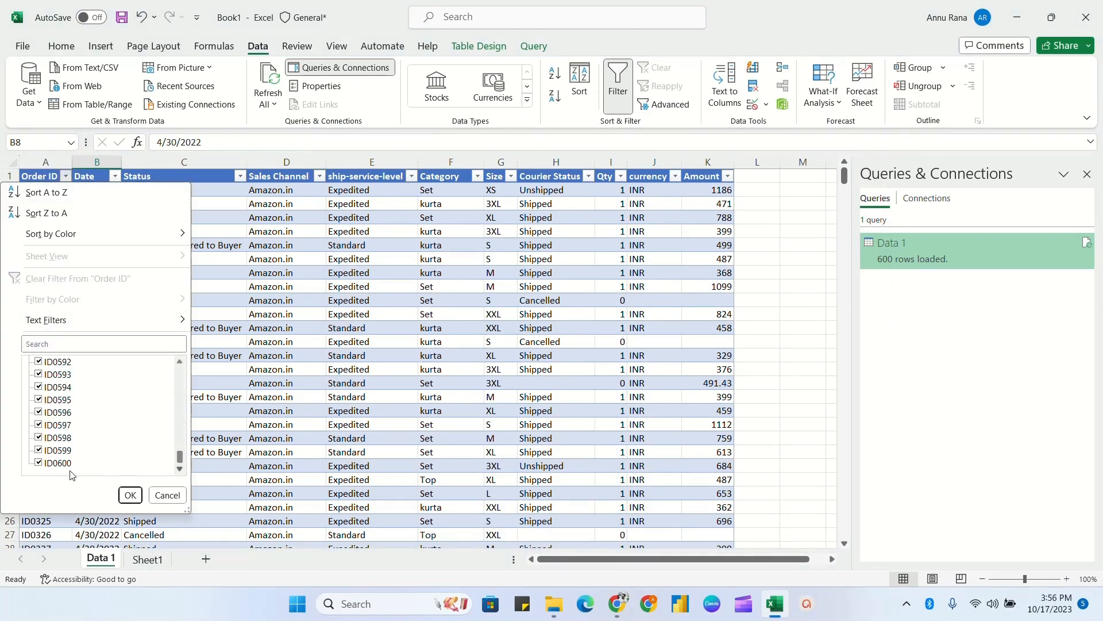
pyautogui.click(134, 496)
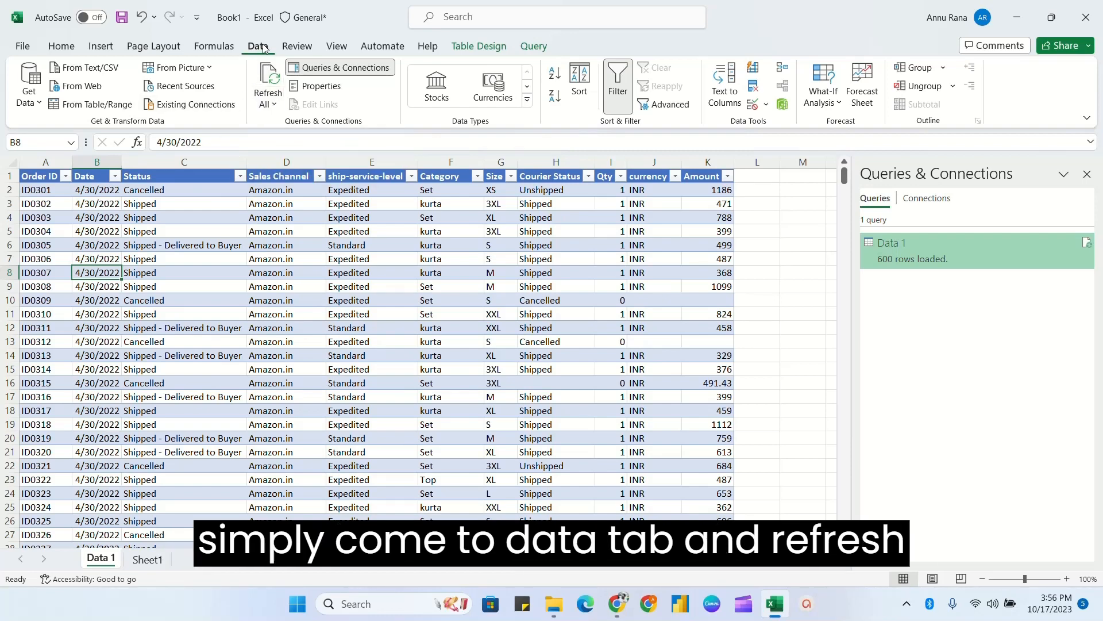
# Step: Refresh all data connections once more and look through the rows of the combined table
pyautogui.click(275, 105)
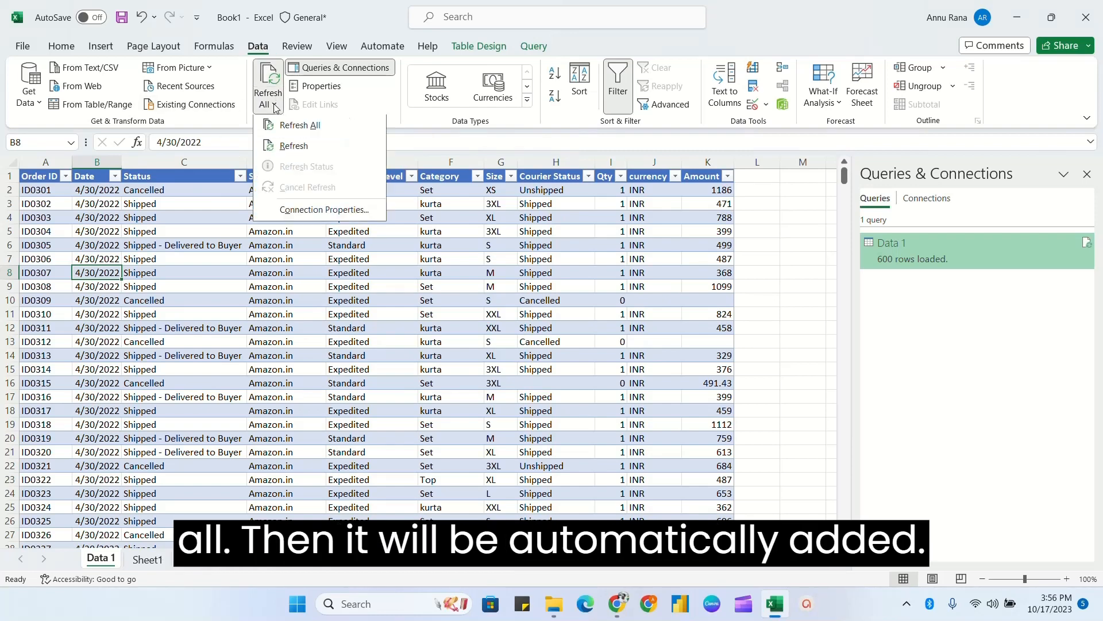
pyautogui.click(299, 126)
pyautogui.scroll(-11, 276, 338)
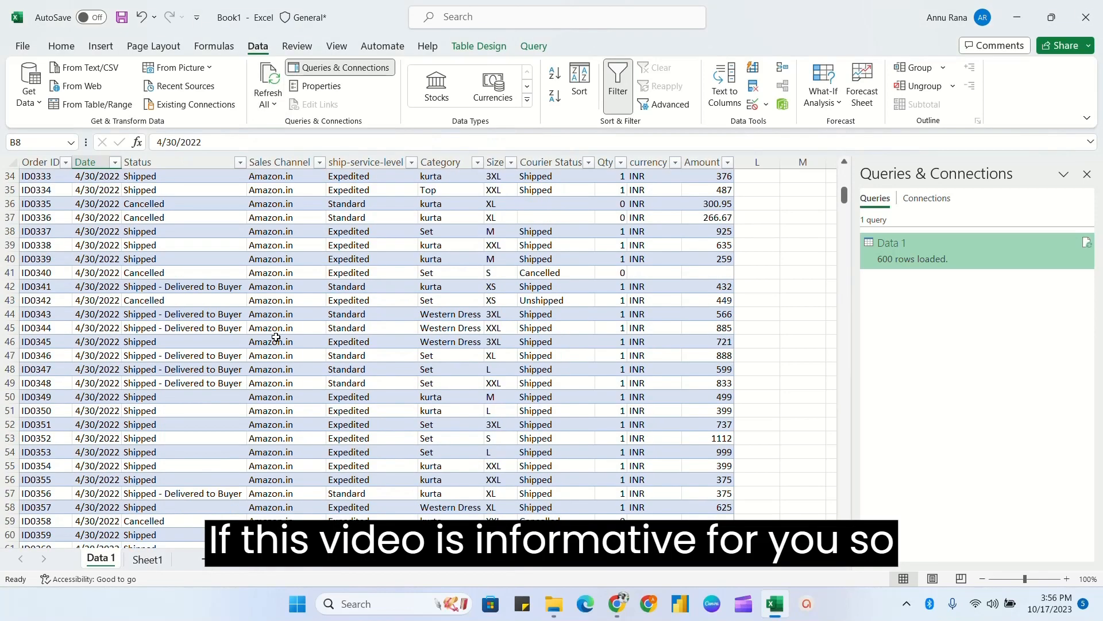
pyautogui.scroll(-20, 276, 338)
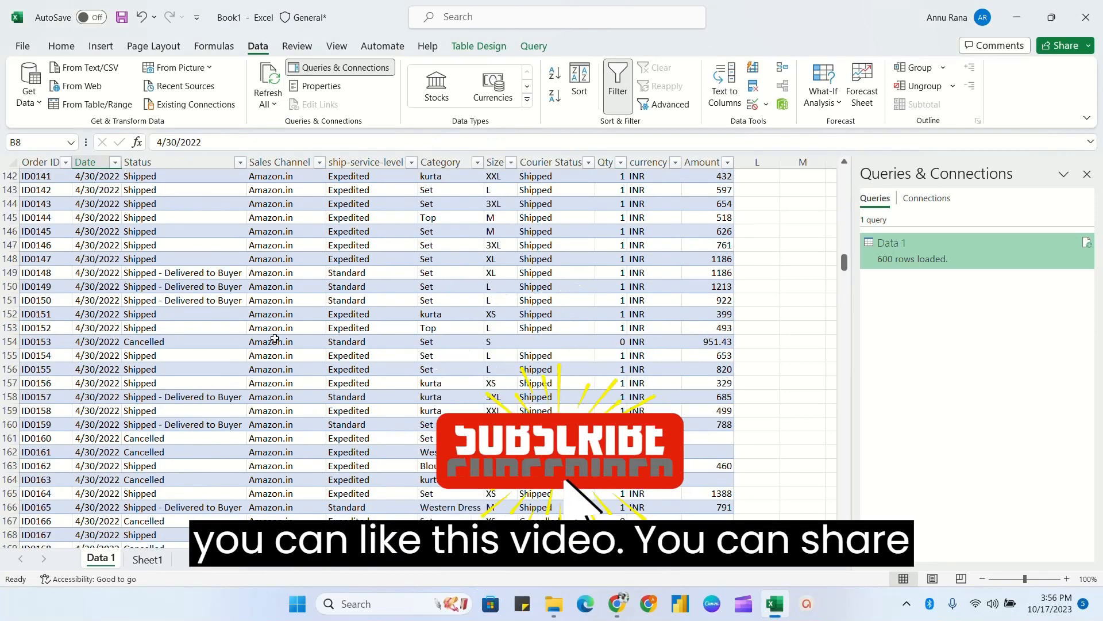